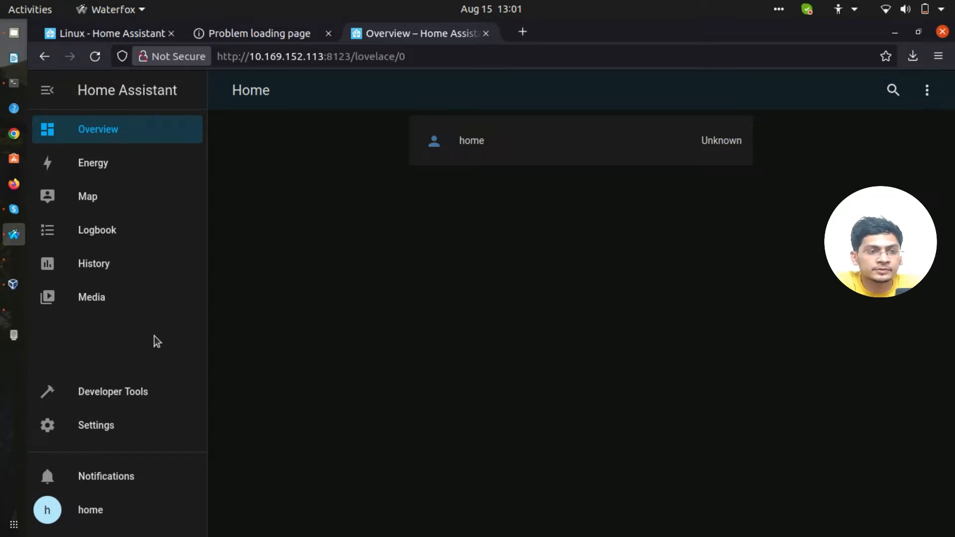
# Step: Open the Devices & Services settings and start adding a new integration
pyautogui.click(103, 431)
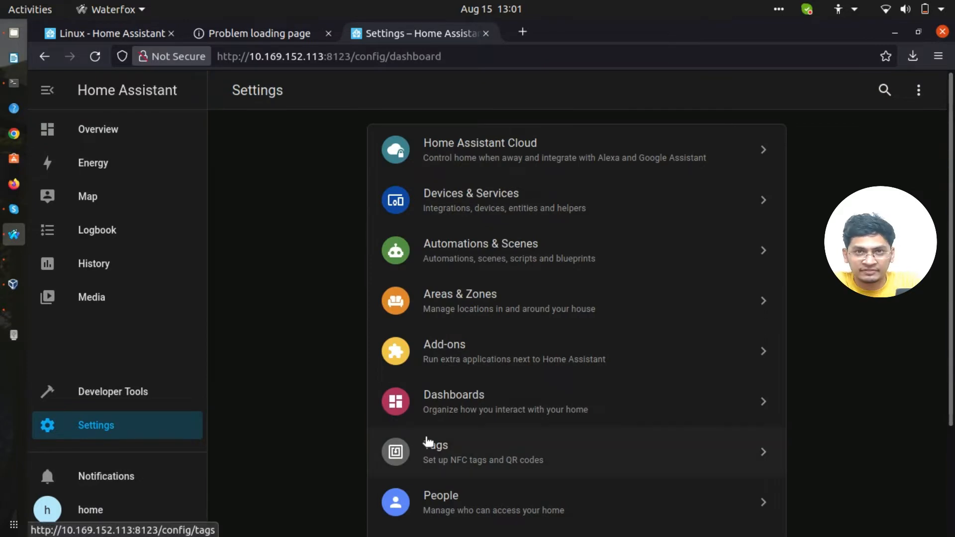
pyautogui.scroll(-3, 426, 441)
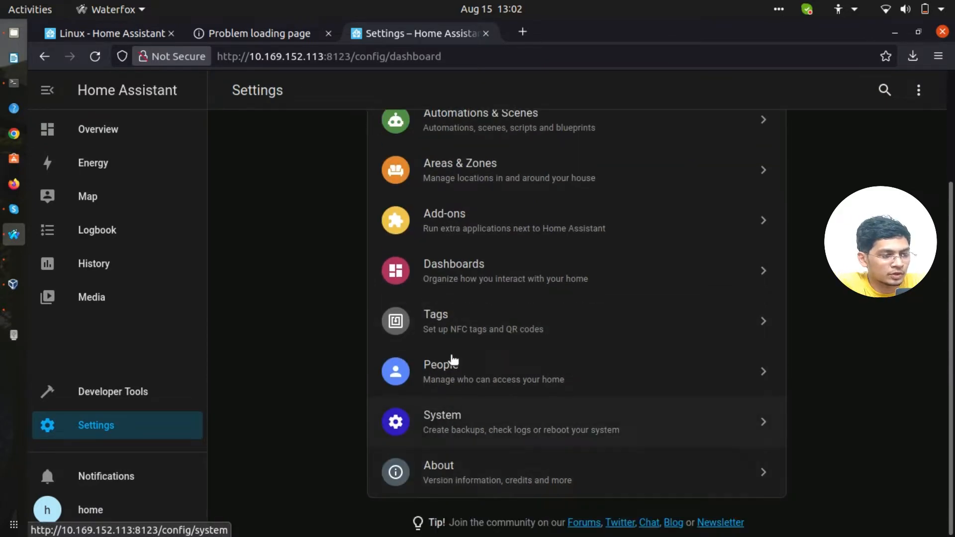
pyautogui.scroll(3, 441, 298)
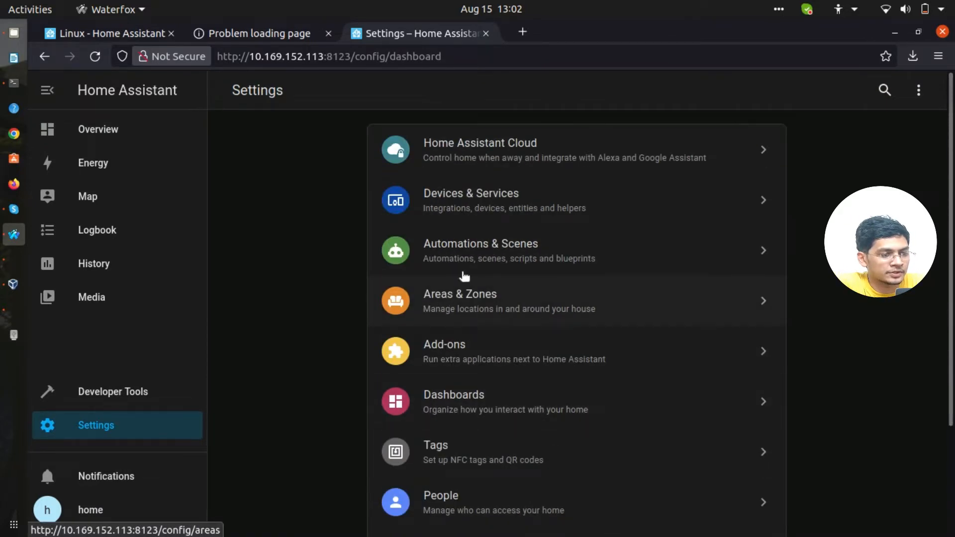
pyautogui.click(497, 213)
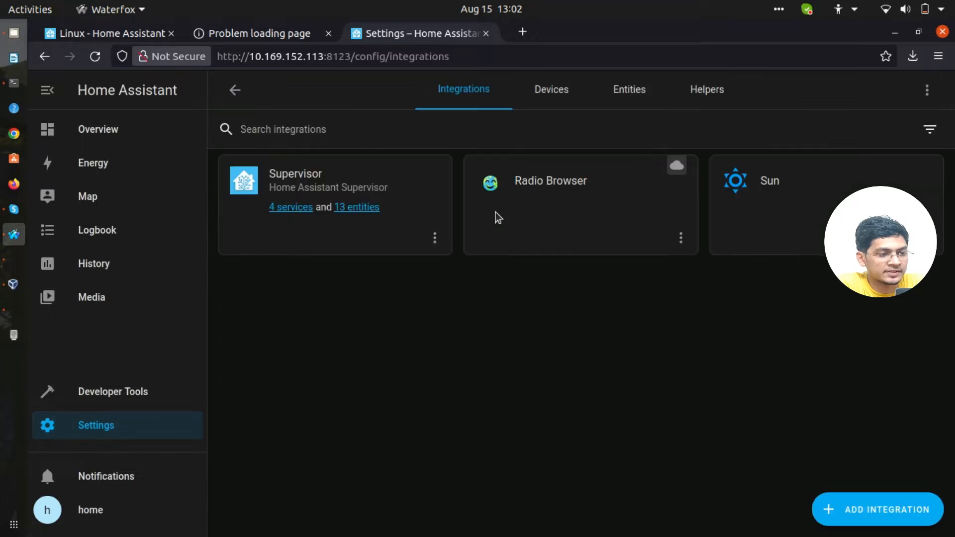
pyautogui.click(867, 521)
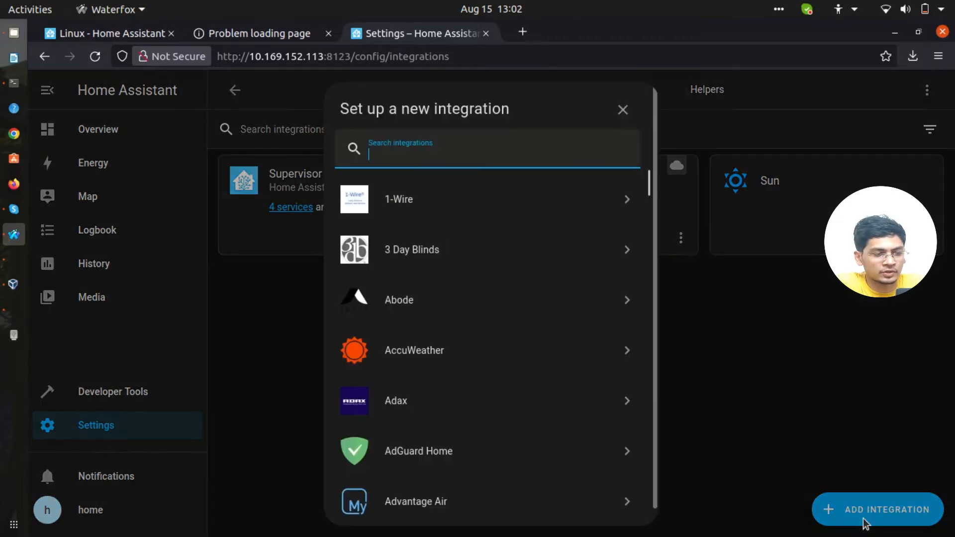
# Step: Search the available integrations for "wea" and choose AccuWeather to open its setup form
pyautogui.scroll(-5, 528, 312)
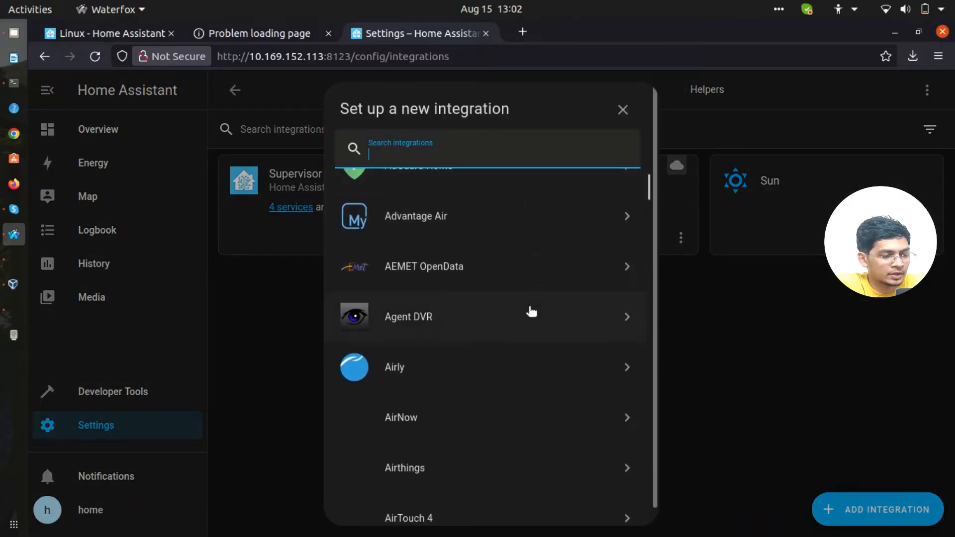
pyautogui.scroll(-1, 532, 311)
pyautogui.scroll(6, 531, 312)
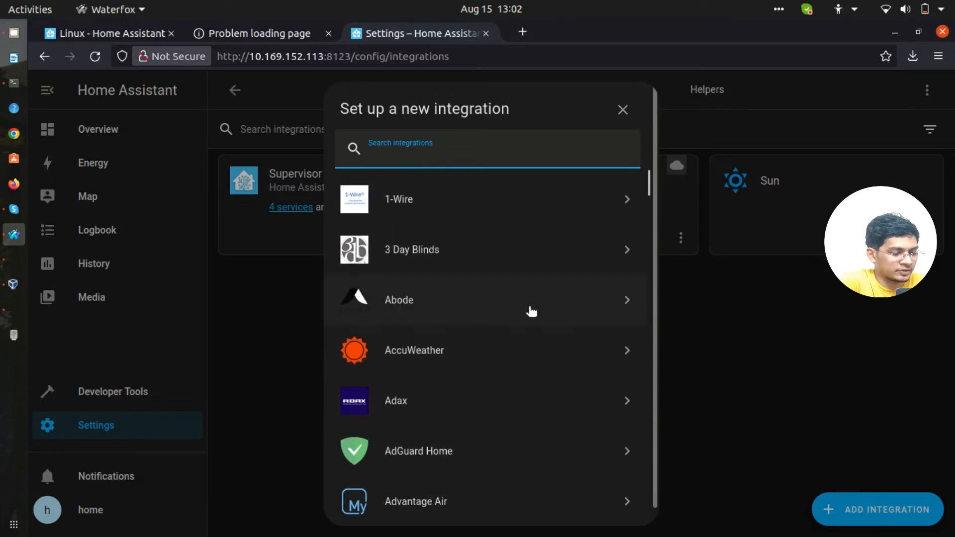
pyautogui.write('we')
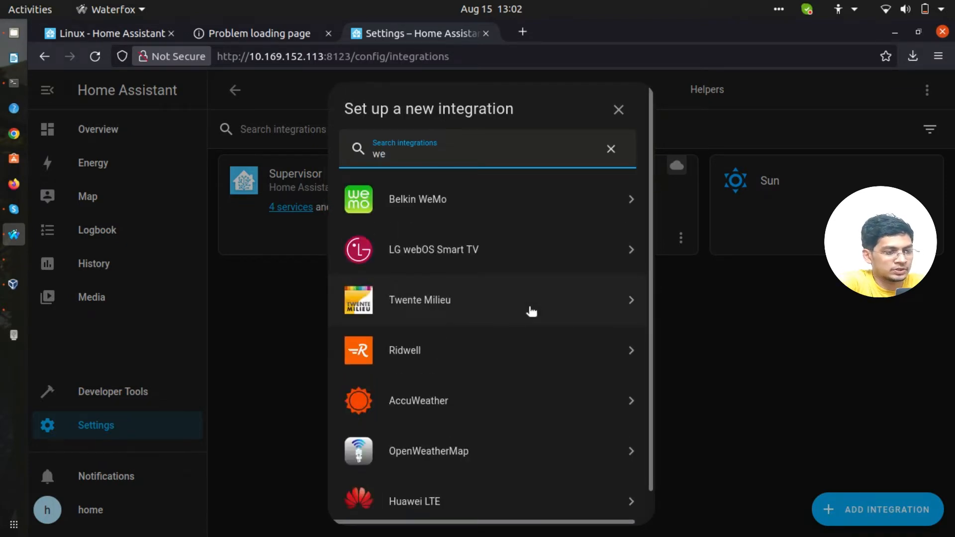
pyautogui.write('q')
pyautogui.press('BackSpace')
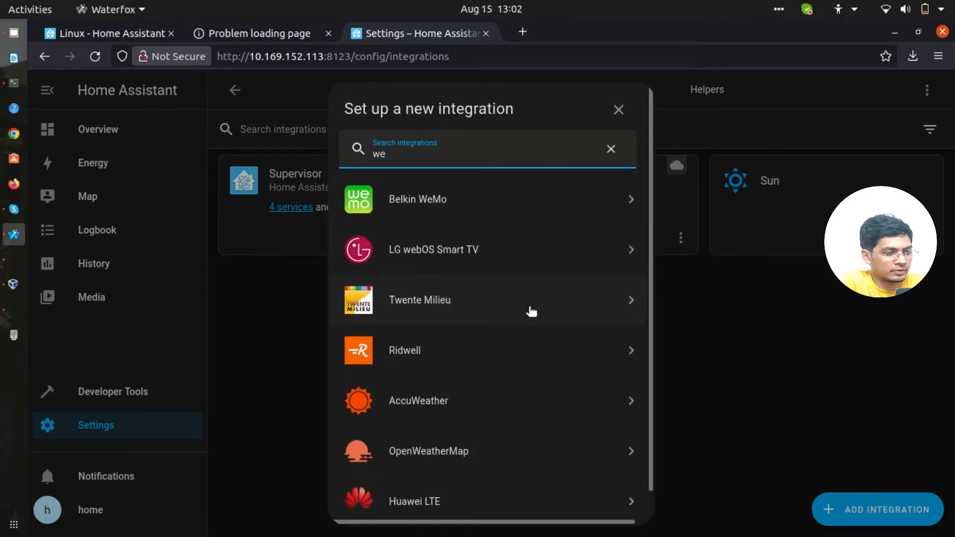
pyautogui.write('a')
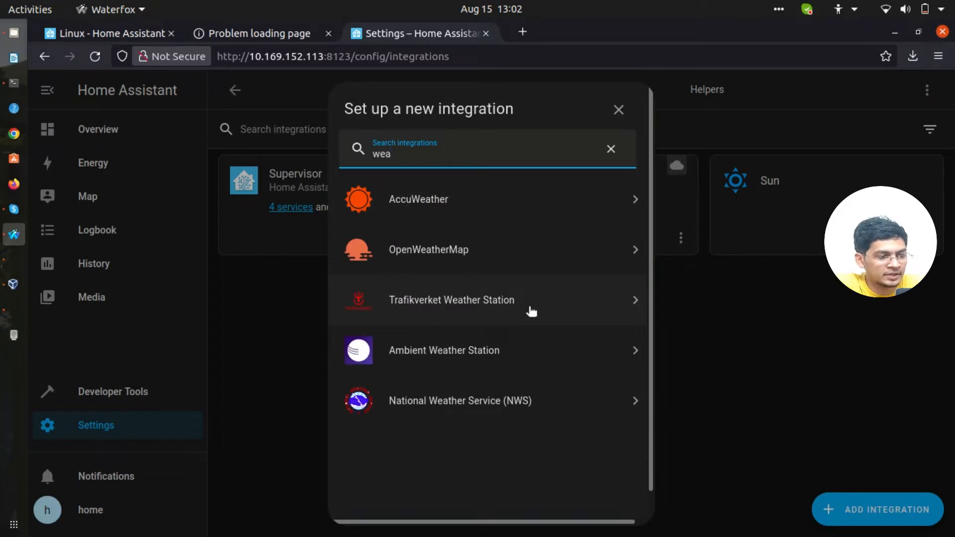
pyautogui.click(514, 213)
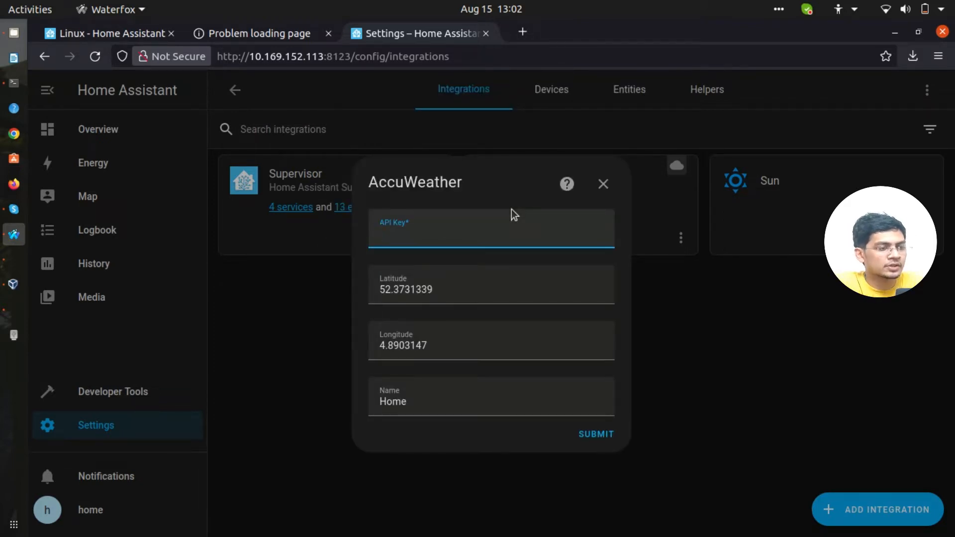
# Step: Search the web for "accuweater api" in a new browser tab and open the AccuWeather Developer API site
pyautogui.click(514, 37)
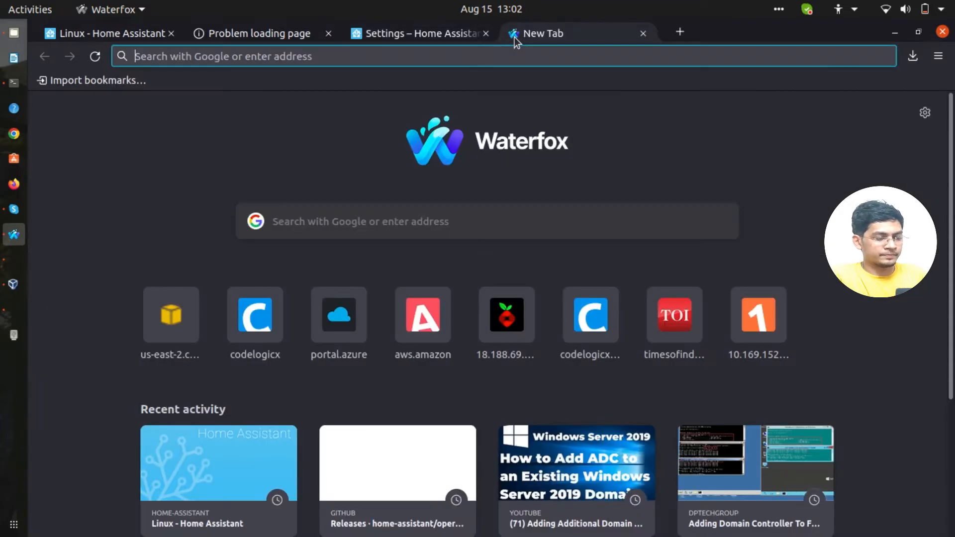
pyautogui.write('accuweater')
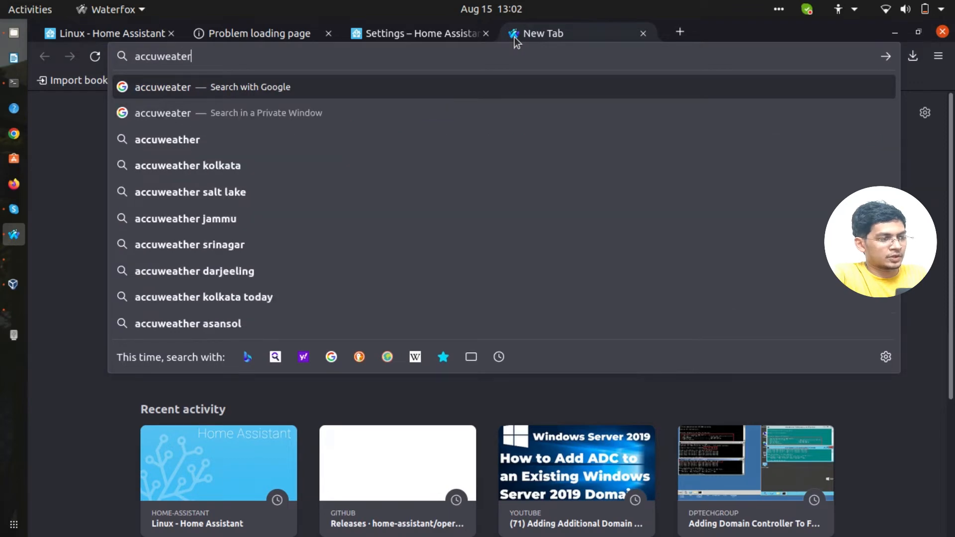
pyautogui.press('Return')
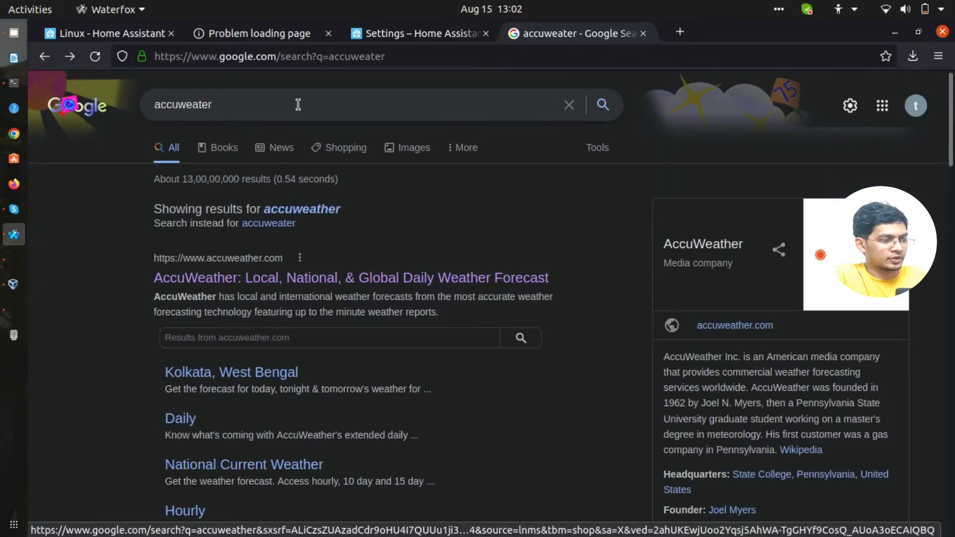
pyautogui.click(297, 104)
pyautogui.write('api')
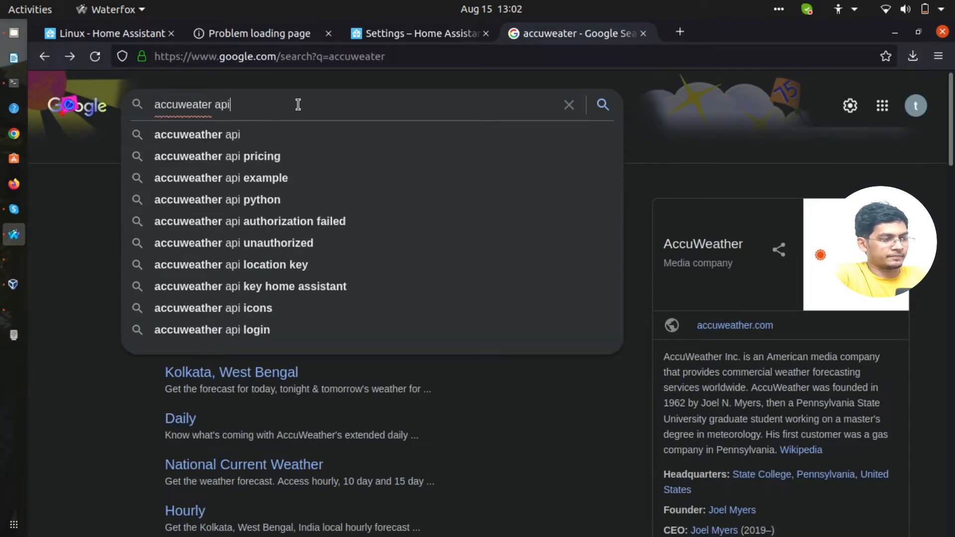
pyautogui.press('Return')
pyautogui.scroll(-2, 311, 203)
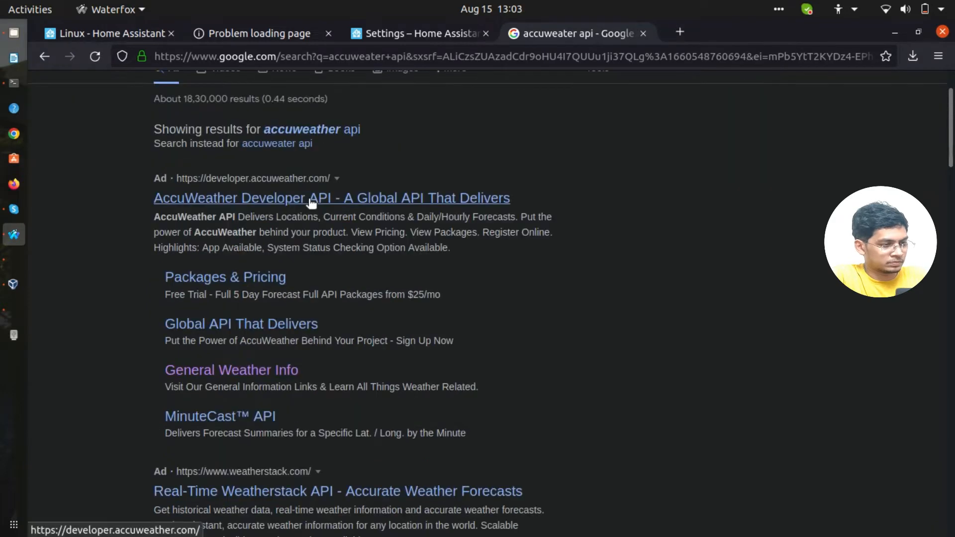
pyautogui.click(311, 203)
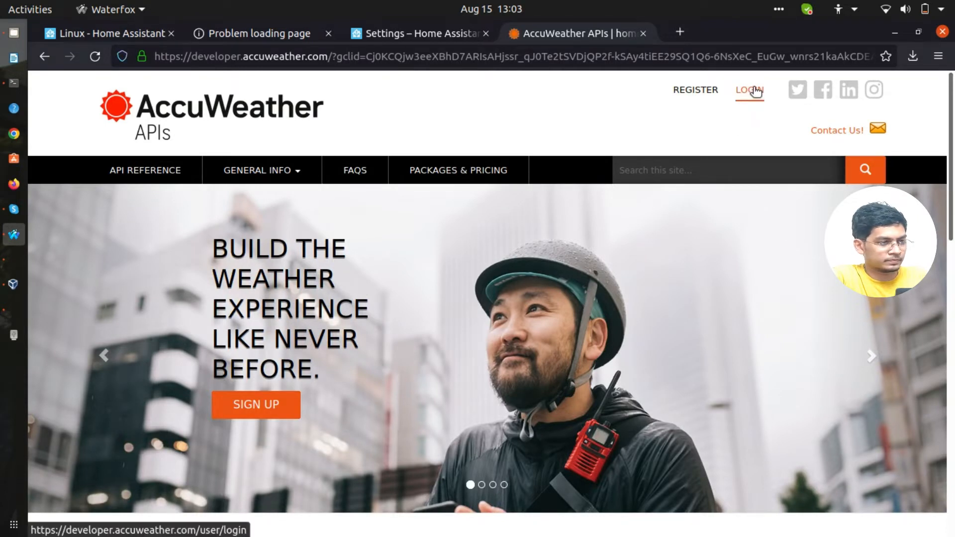
# Step: Review the Core Weather features under packages and pricing, and get started with the Free package
pyautogui.click(479, 178)
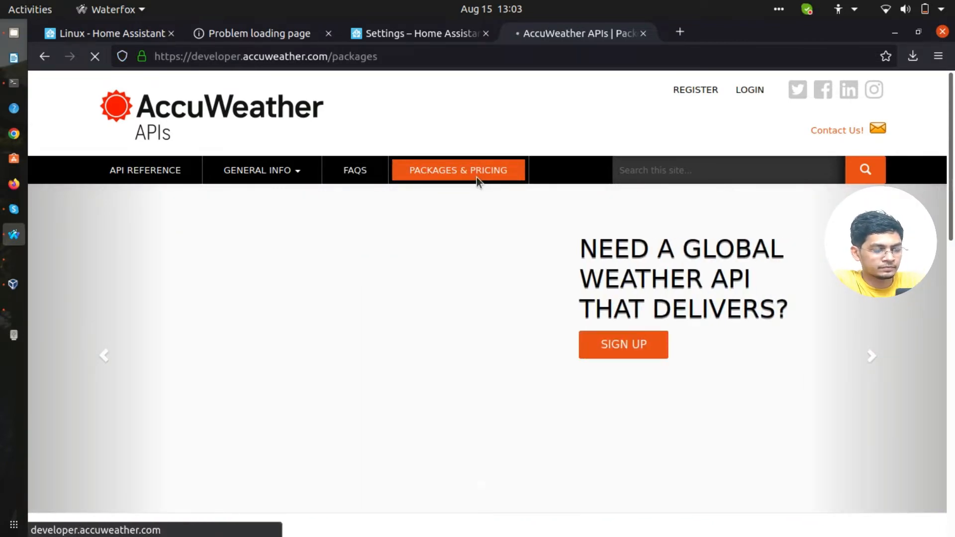
pyautogui.scroll(-3, 422, 294)
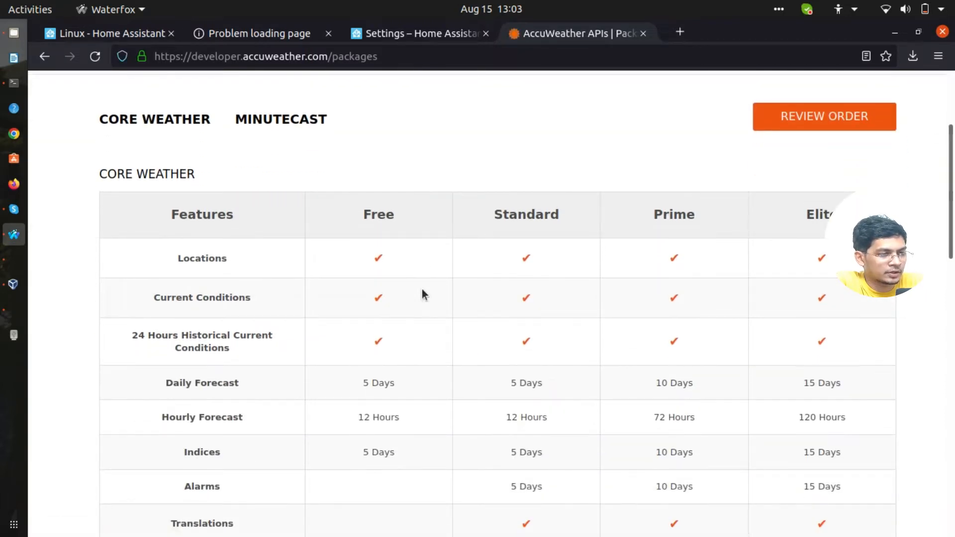
pyautogui.scroll(-1, 422, 294)
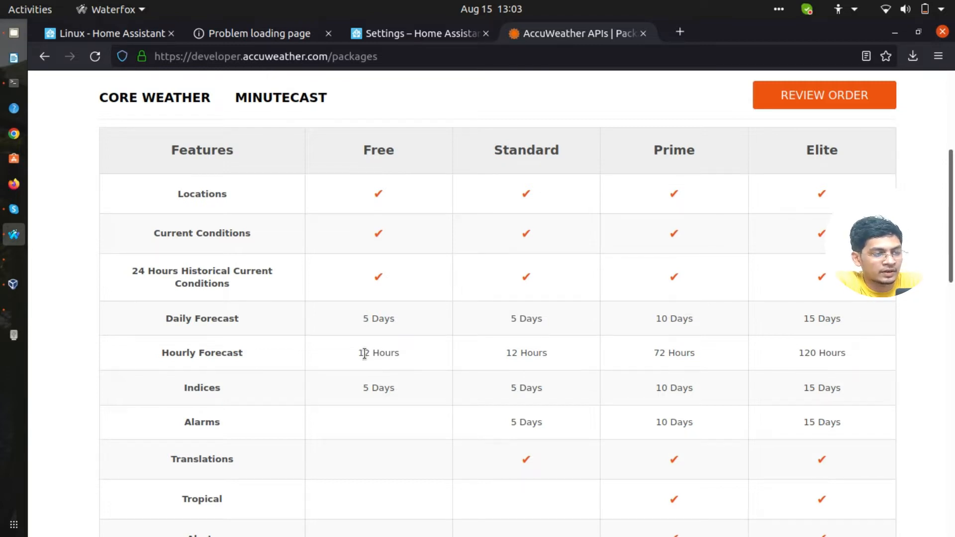
pyautogui.scroll(-3, 349, 383)
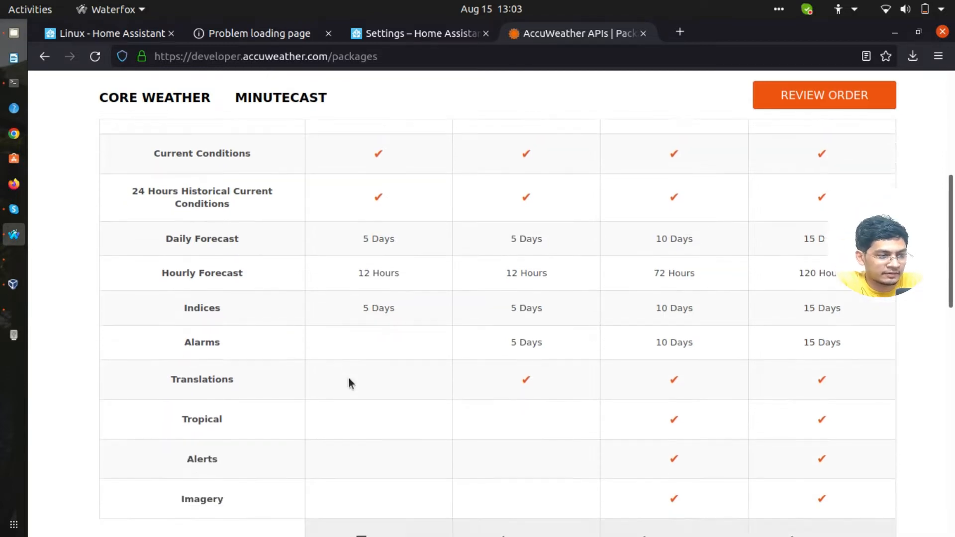
pyautogui.scroll(-2, 348, 382)
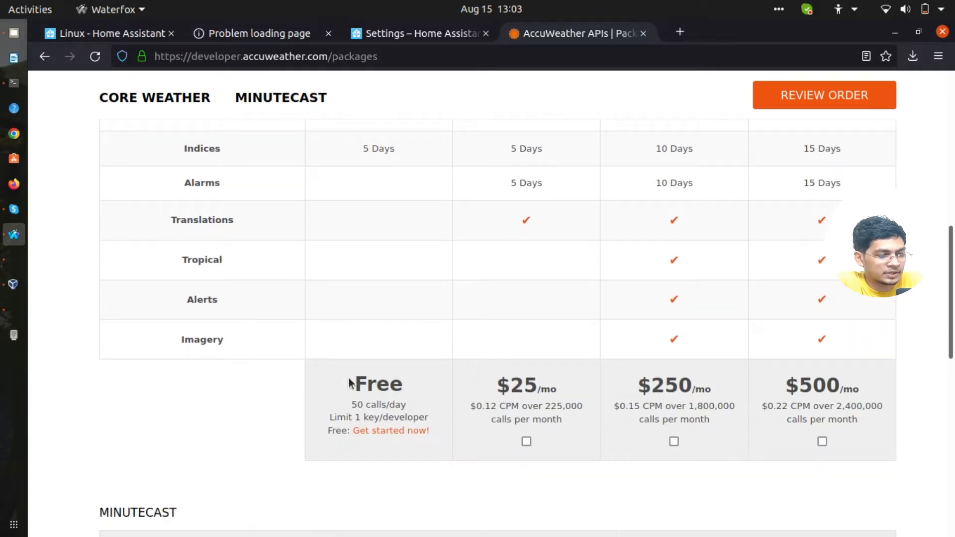
pyautogui.click(381, 432)
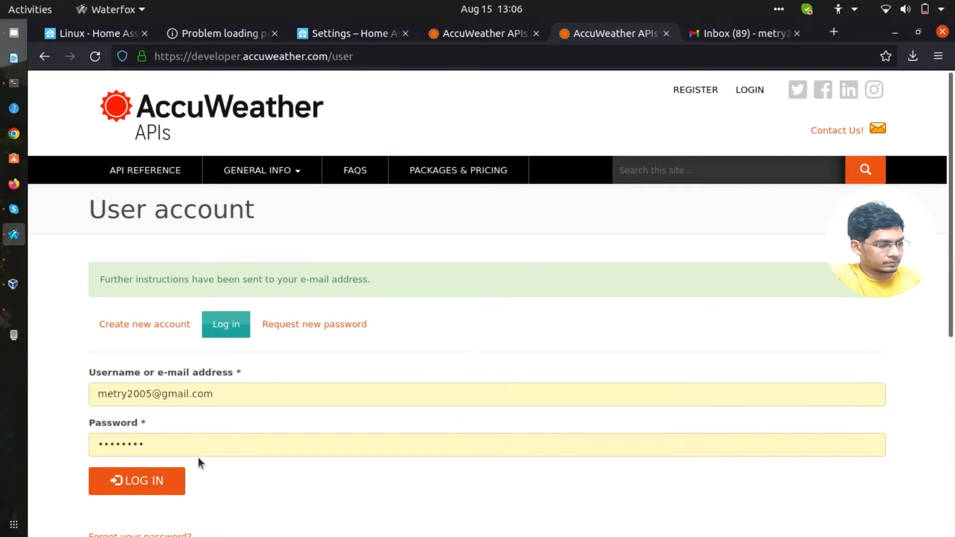
# Step: Log in to the AccuWeather developer account with the prefilled credentials and close the mail inbox tab
pyautogui.click(159, 483)
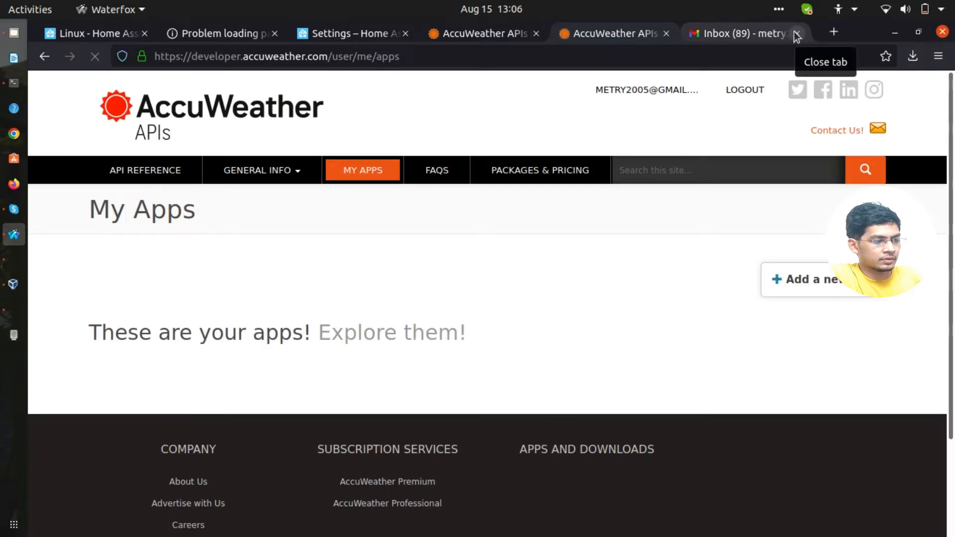
pyautogui.click(796, 33)
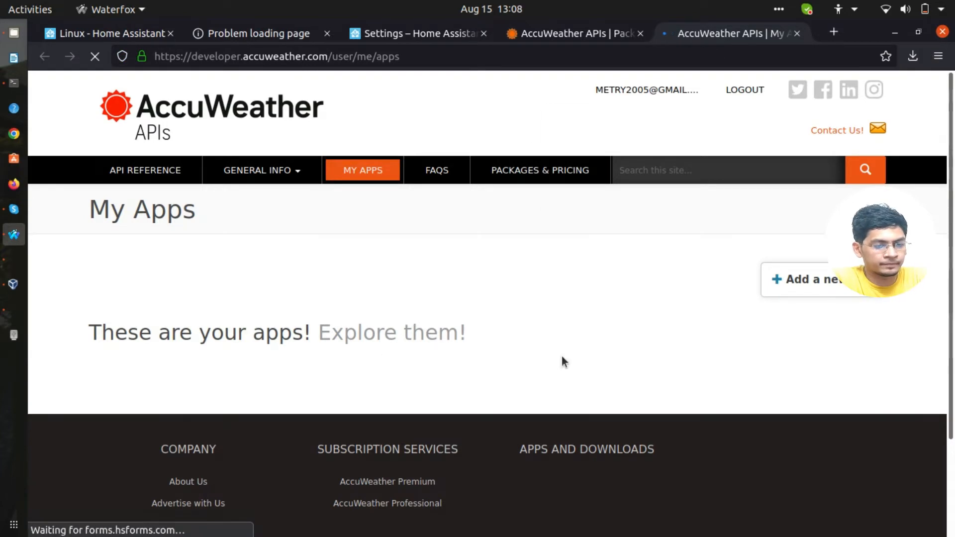
# Step: Add a new app and select the Core Weather Limited Trial and MinuteCast Limited Trial products
pyautogui.click(832, 288)
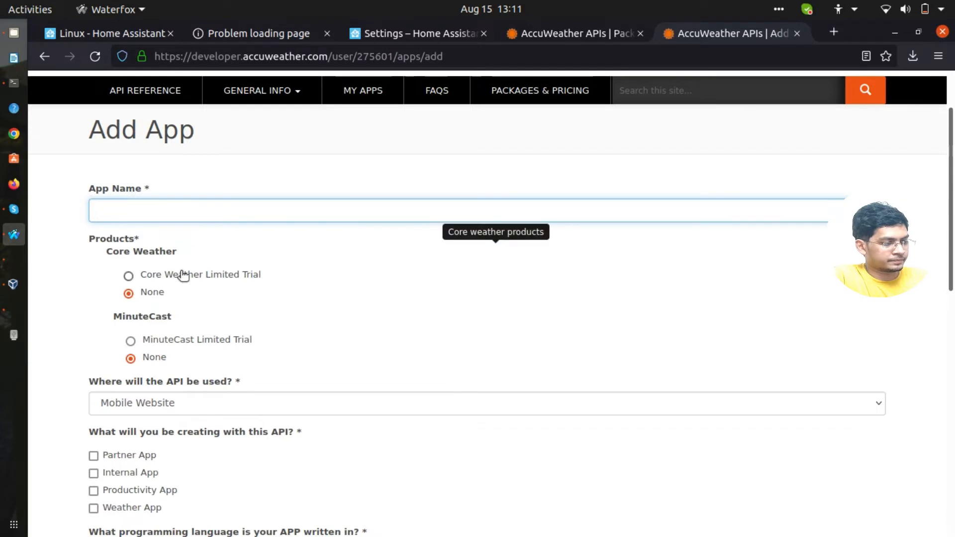
pyautogui.click(183, 275)
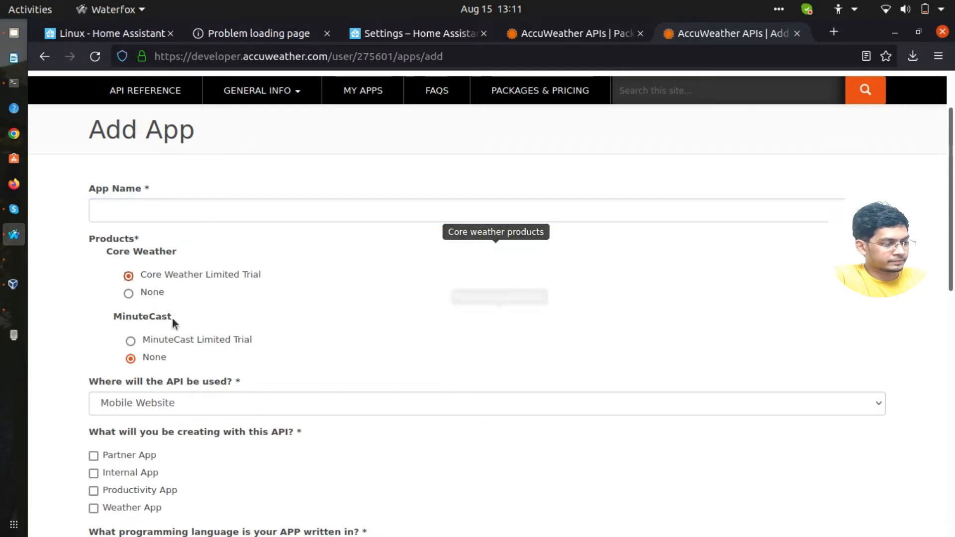
pyautogui.click(170, 344)
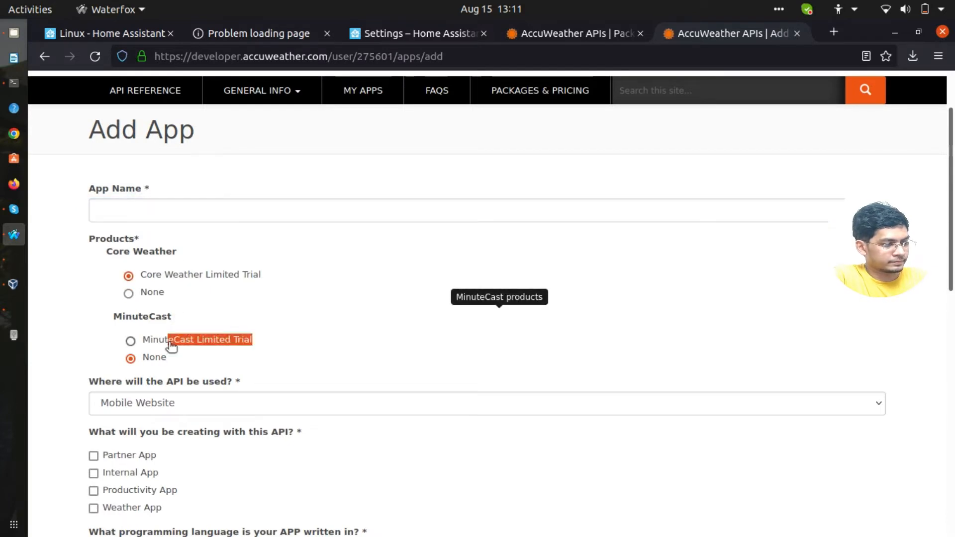
# Step: Name the new app "home assistant"
pyautogui.click(177, 217)
pyautogui.write('hjo')
pyautogui.press('BackSpace')
pyautogui.press('BackSpace')
pyautogui.press('BackSpace')
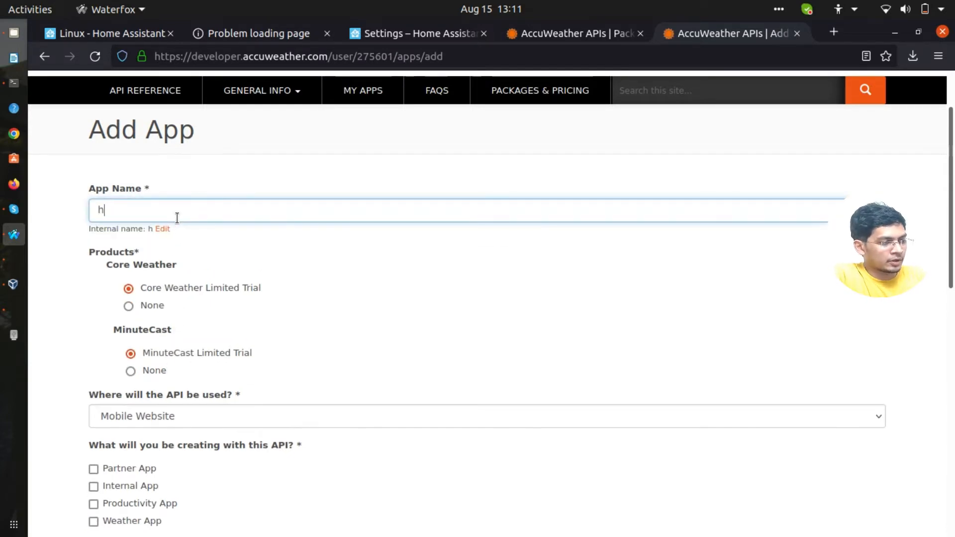
pyautogui.write('home a')
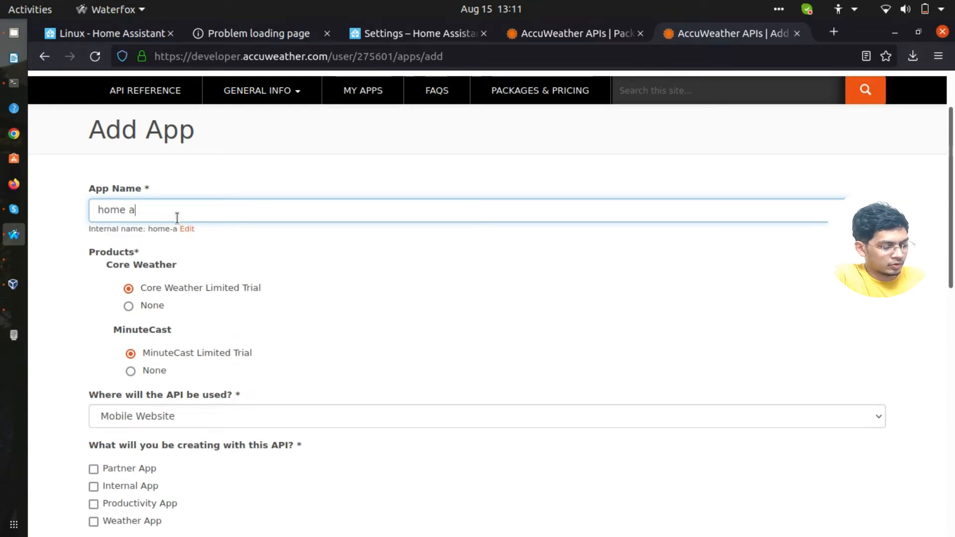
pyautogui.write('ss')
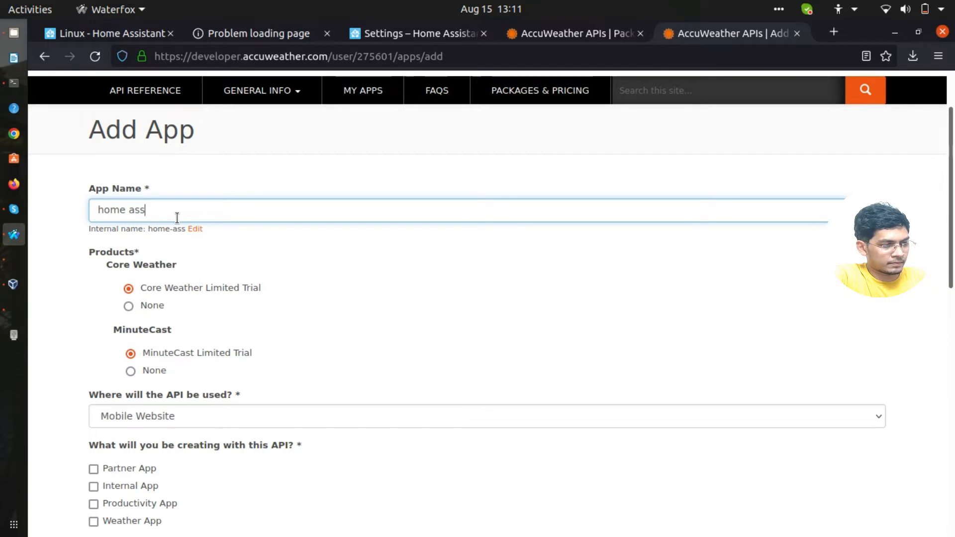
pyautogui.write('istant')
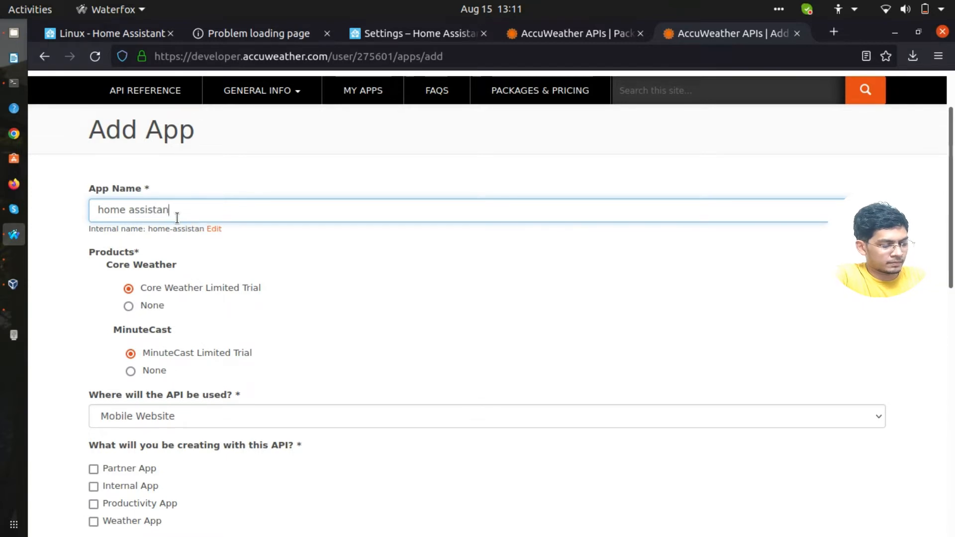
# Step: Set where the API will be used to Other and choose Internal App as what will be created
pyautogui.scroll(-3, 224, 282)
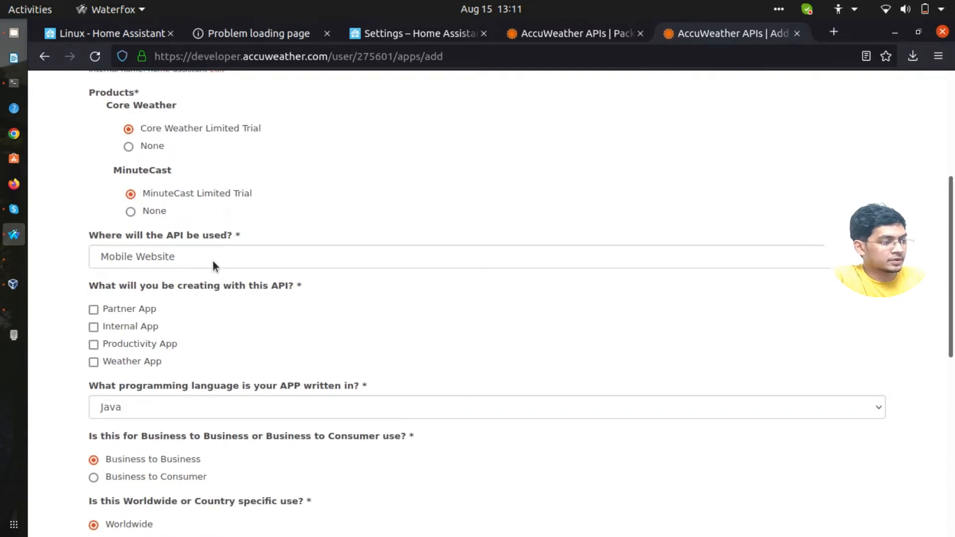
pyautogui.click(213, 260)
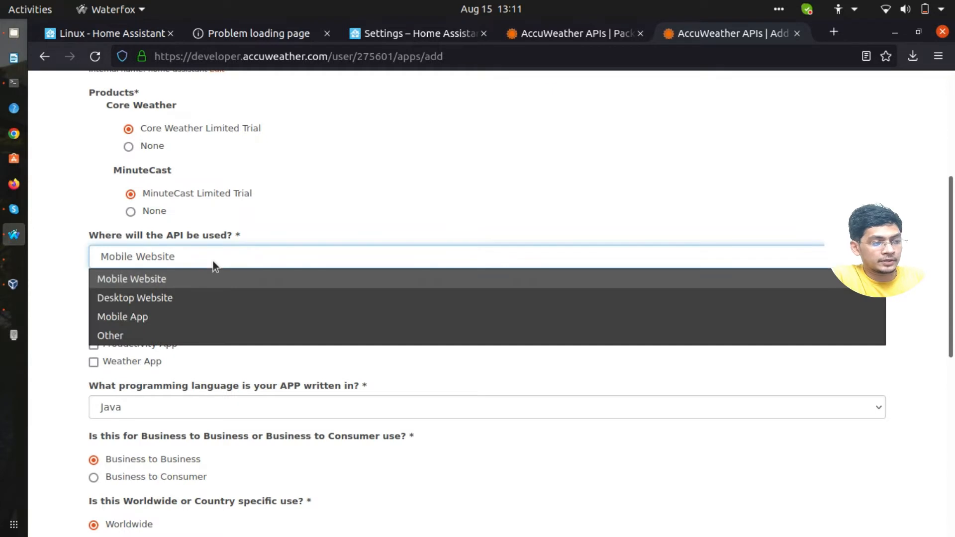
pyautogui.click(201, 332)
pyautogui.click(141, 323)
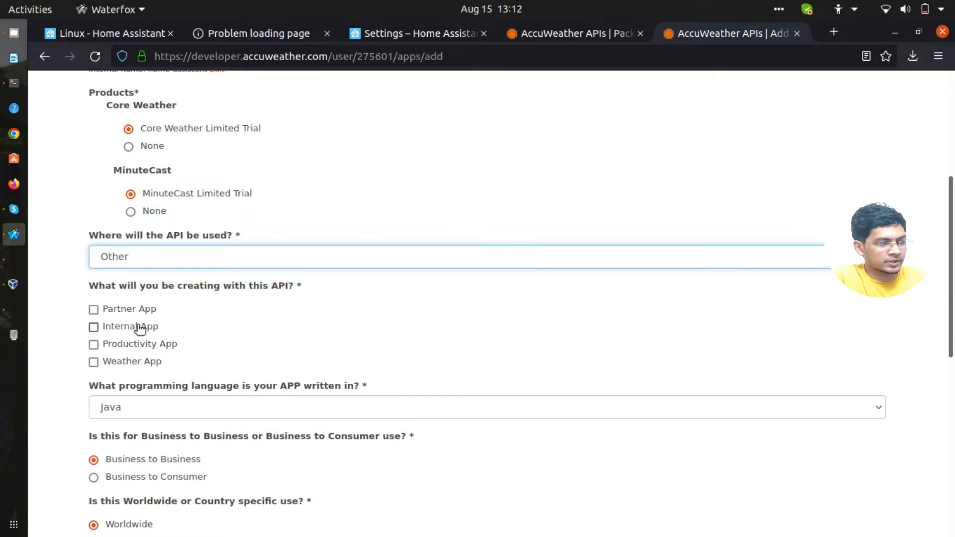
# Step: Set the app's programming language to Python and create the app, keeping Business to Business and Worldwide use
pyautogui.scroll(-3, 204, 340)
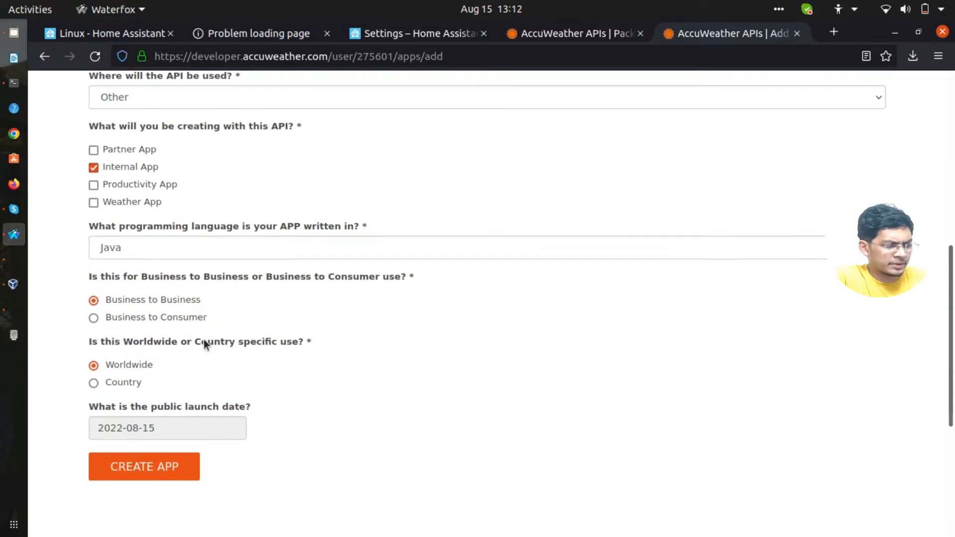
pyautogui.click(189, 248)
pyautogui.click(185, 383)
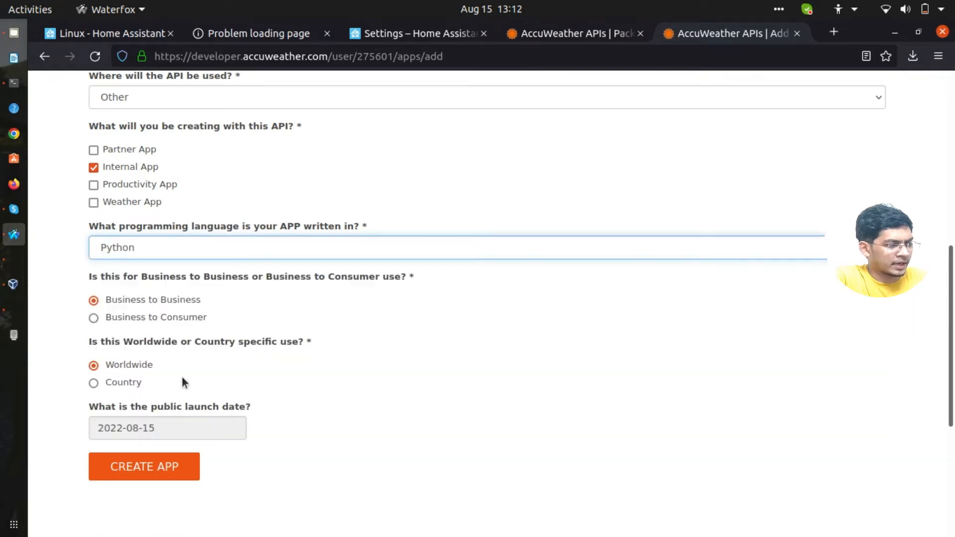
pyautogui.click(162, 478)
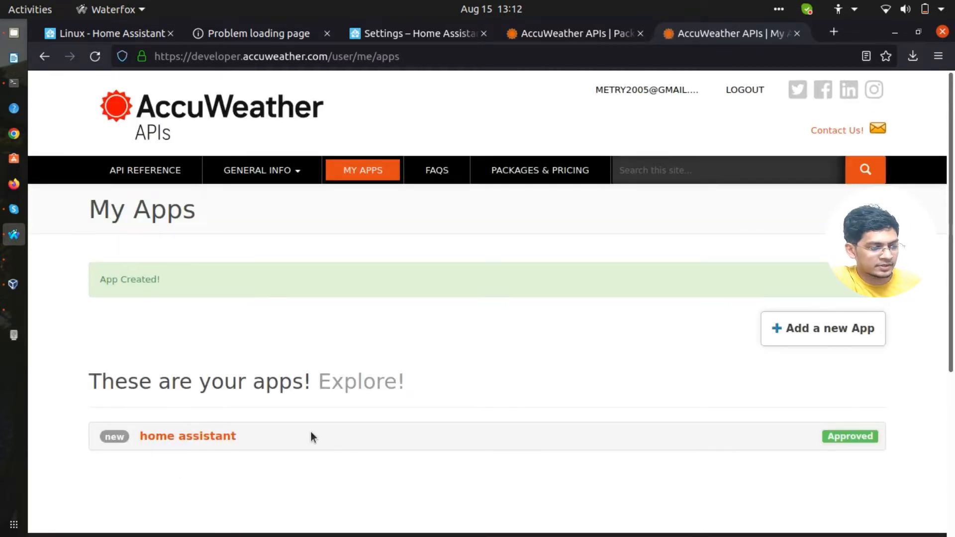
# Step: Expand the home assistant app's keys and copy its API key
pyautogui.click(185, 440)
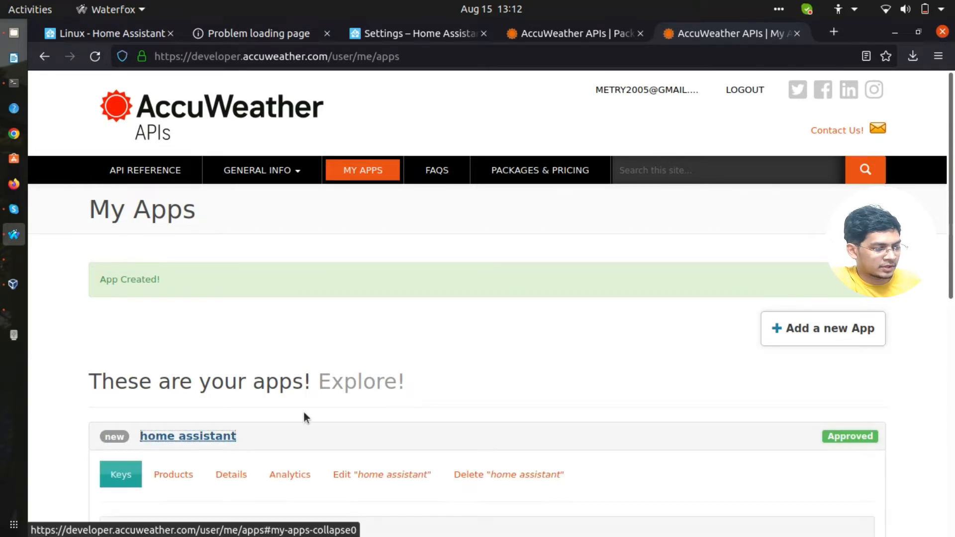
pyautogui.scroll(-3, 304, 411)
pyautogui.moveTo(414, 442); pyautogui.dragTo(216, 440)
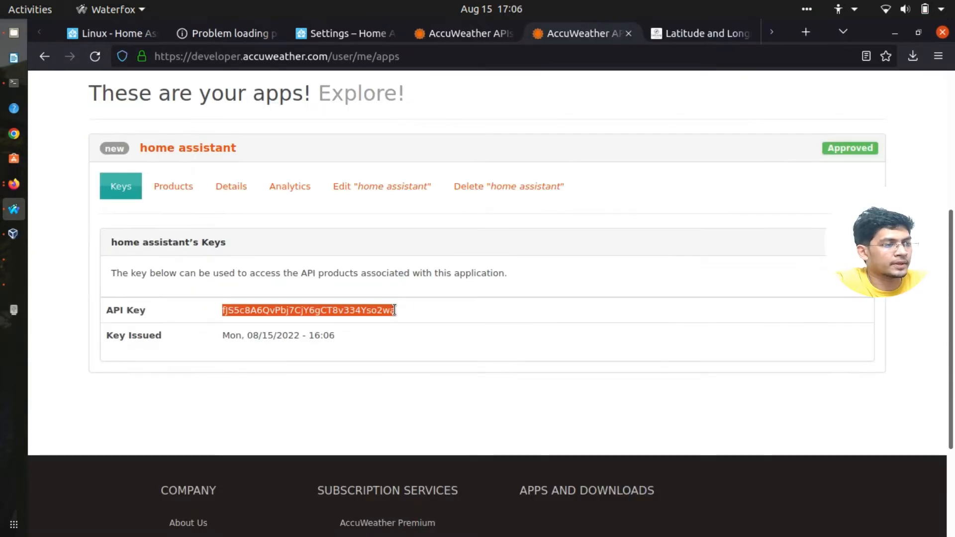
# Step: Return to the Home Assistant integrations page and start adding the AccuWeather integration
pyautogui.click(351, 32)
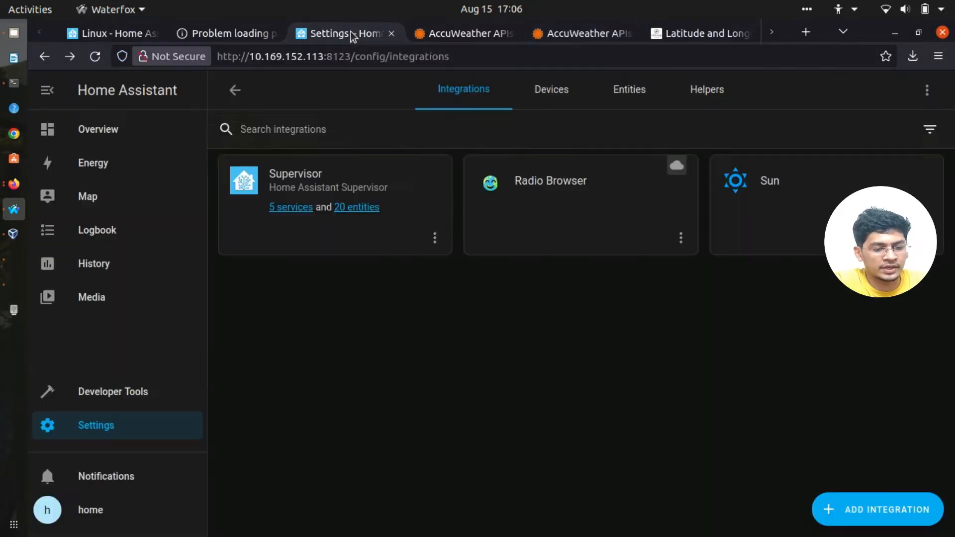
pyautogui.click(859, 511)
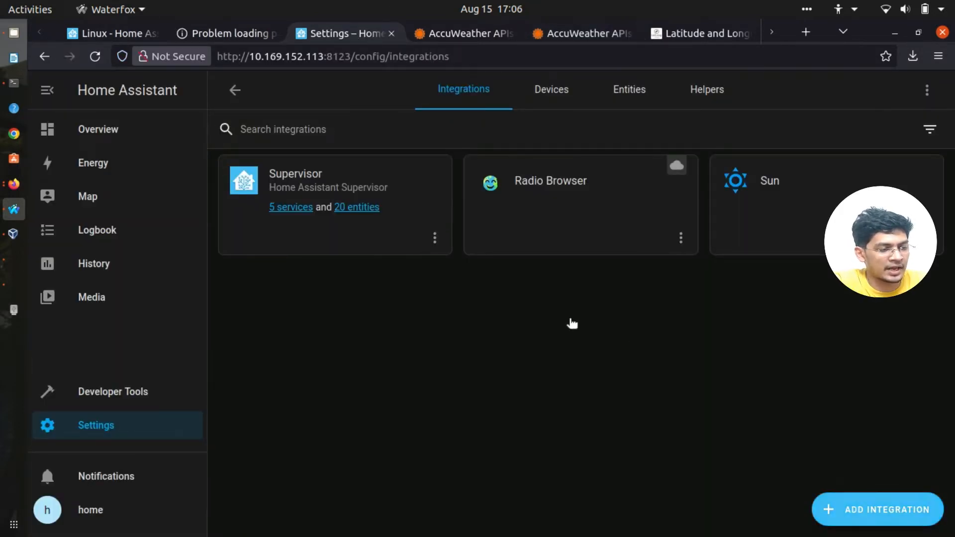
pyautogui.click(516, 353)
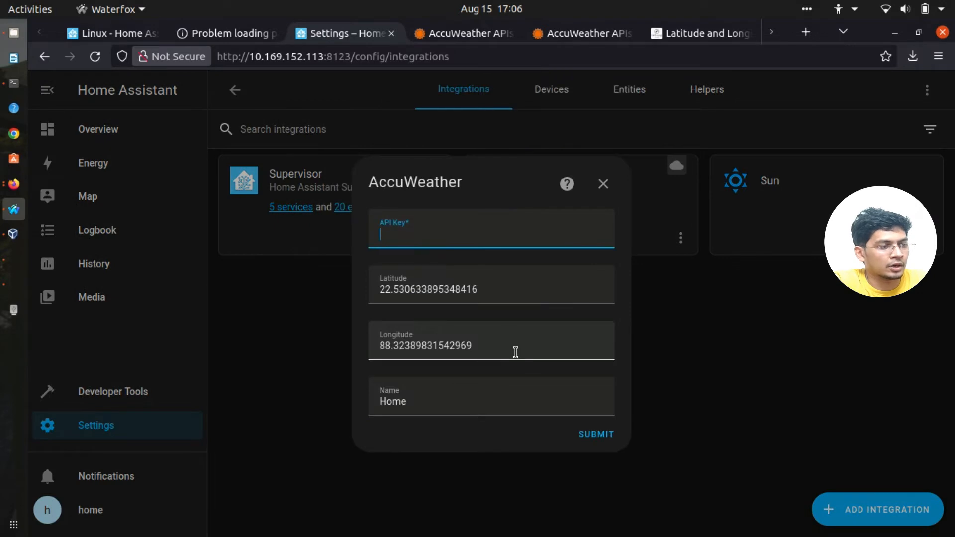
# Step: Check the Kolkata coordinates on latlong.net, then paste the API key into the AccuWeather setup form and submit it with the prefilled location
pyautogui.click(677, 34)
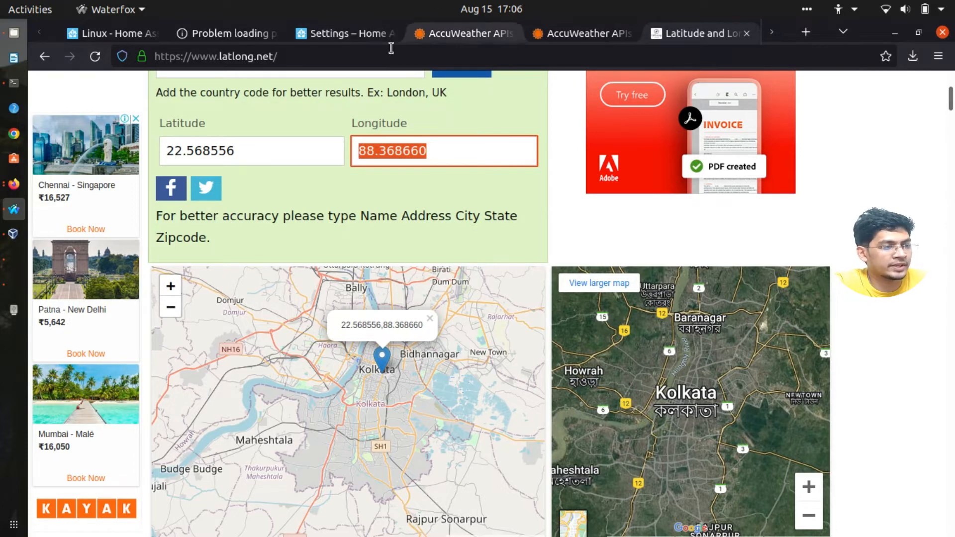
pyautogui.click(354, 33)
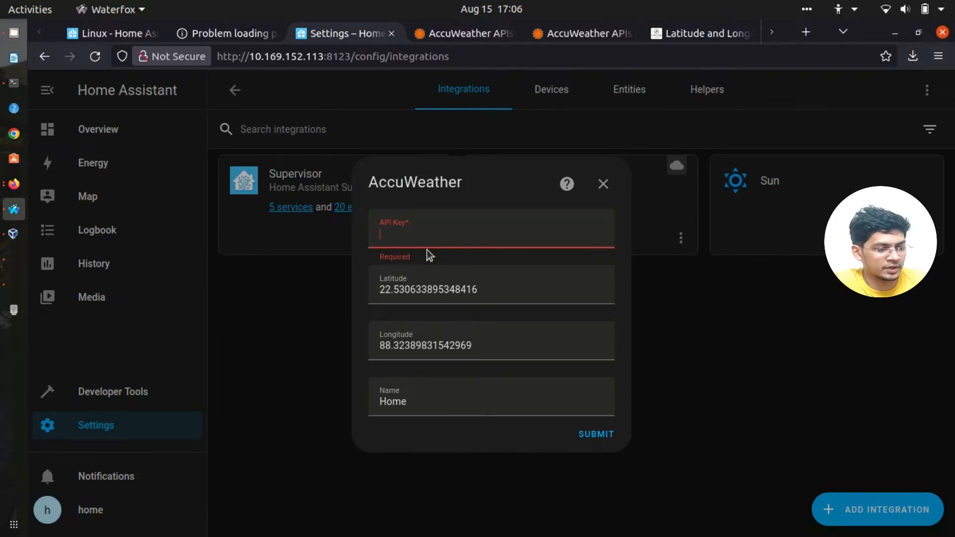
pyautogui.hotkey('ctrl', 'v')
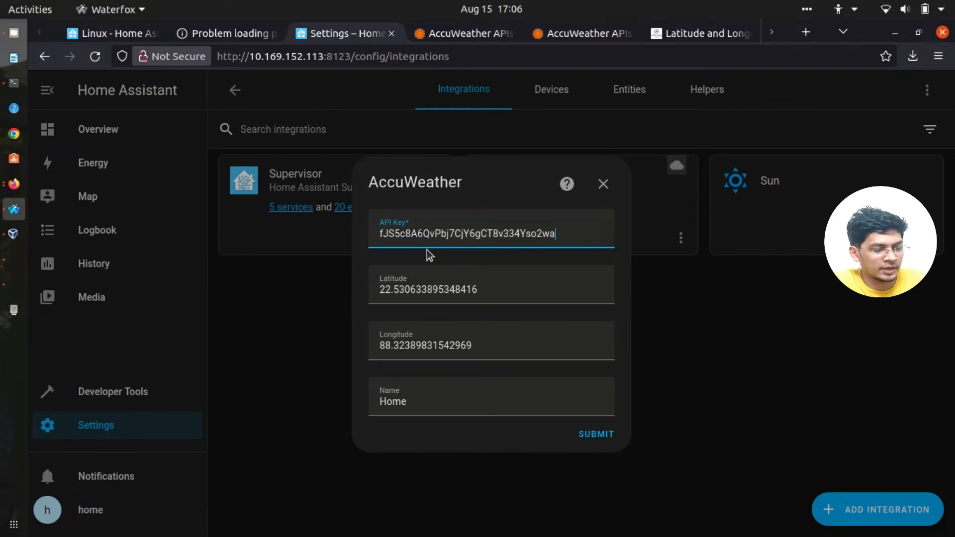
pyautogui.click(593, 434)
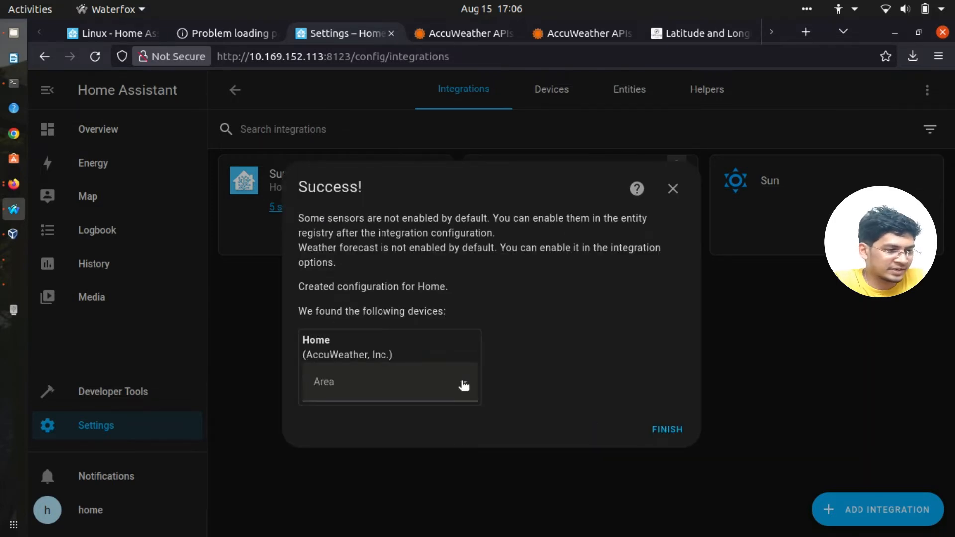
# Step: Review the area choices for the AccuWeather Home device and finish the setup without assigning an area
pyautogui.click(466, 383)
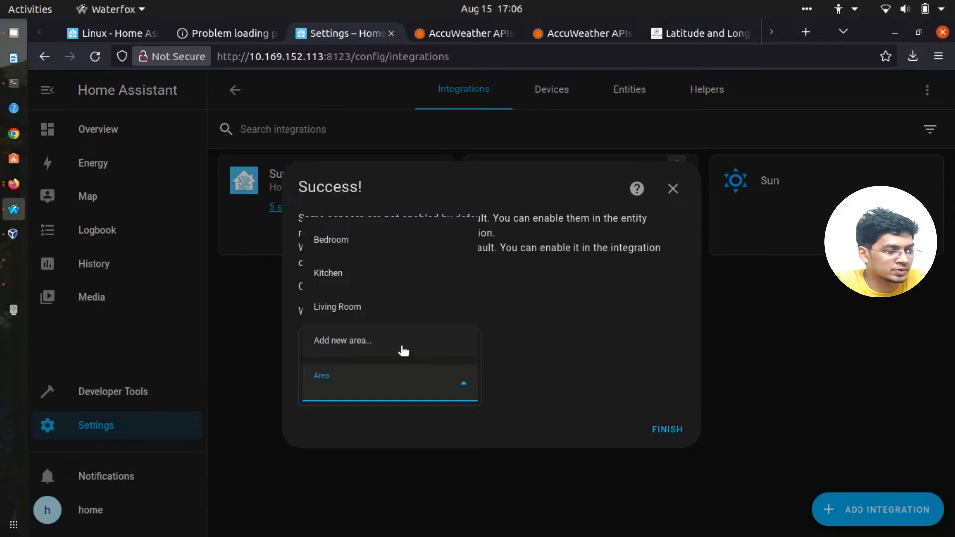
pyautogui.click(518, 383)
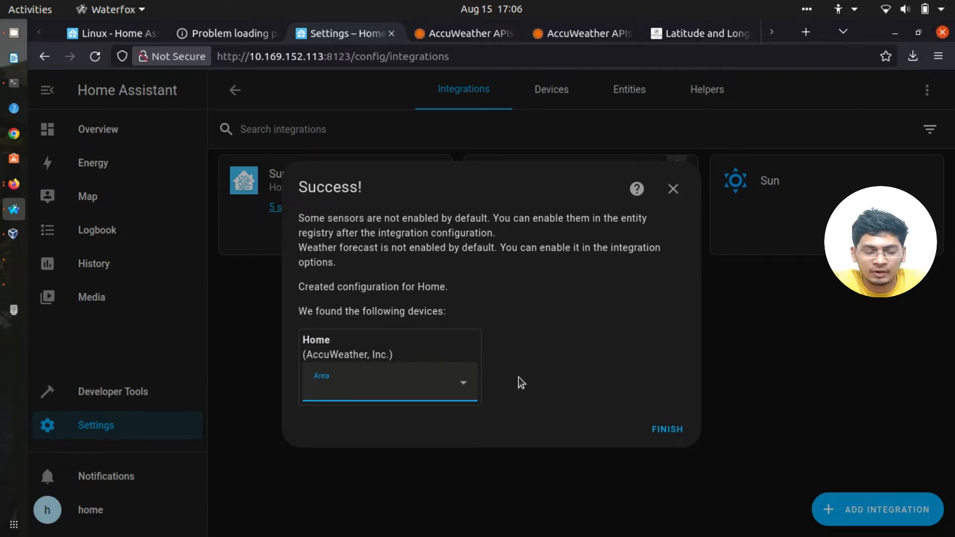
pyautogui.click(652, 431)
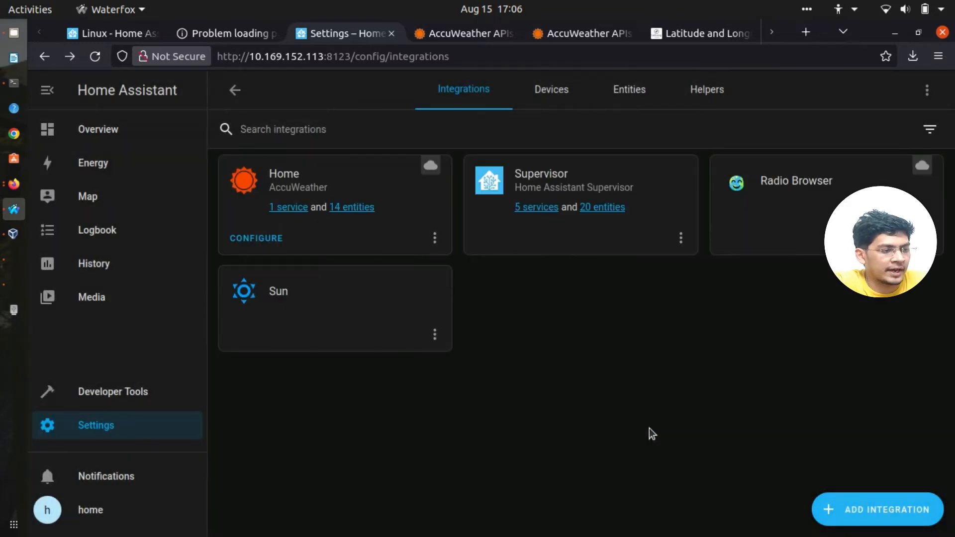
# Step: Enable the Weather forecast option in the AccuWeather integration's configuration and save it
pyautogui.click(277, 244)
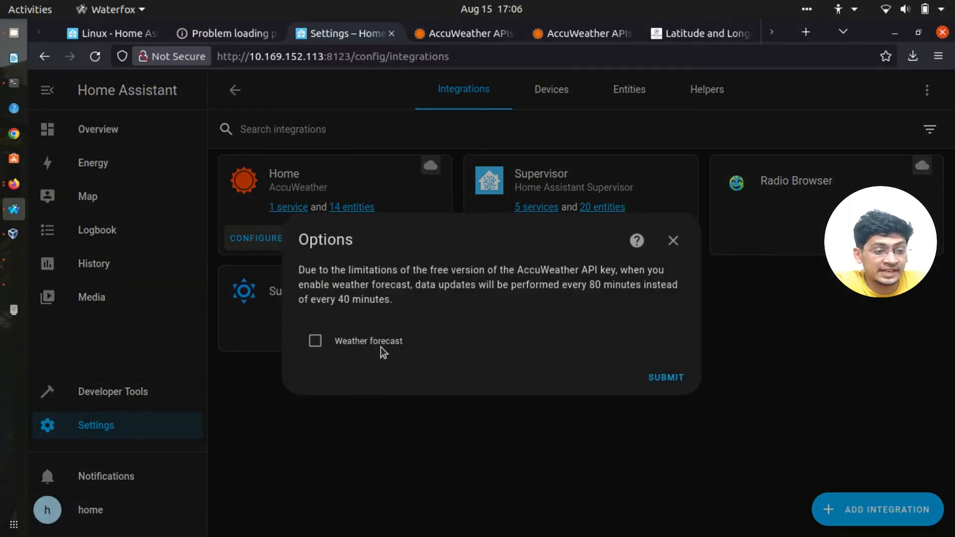
pyautogui.click(674, 241)
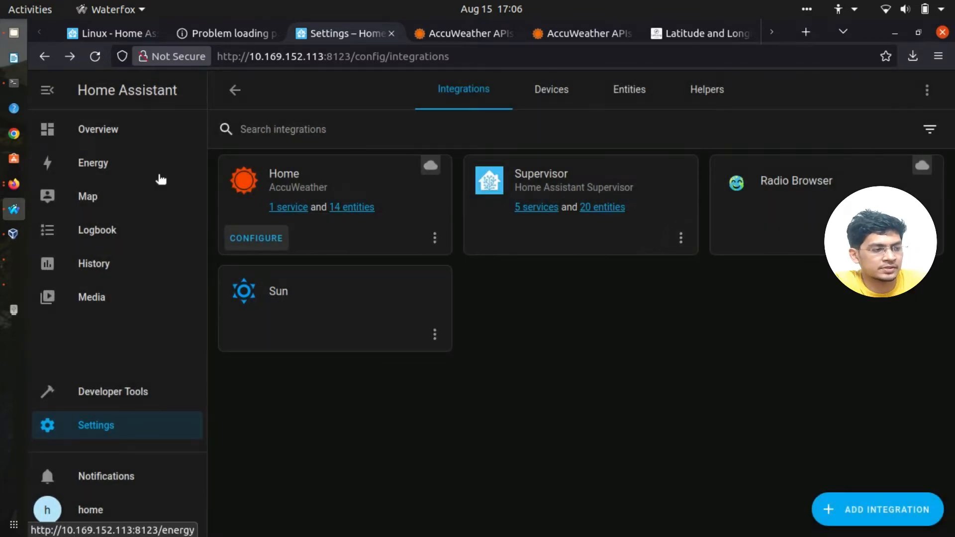
pyautogui.click(250, 243)
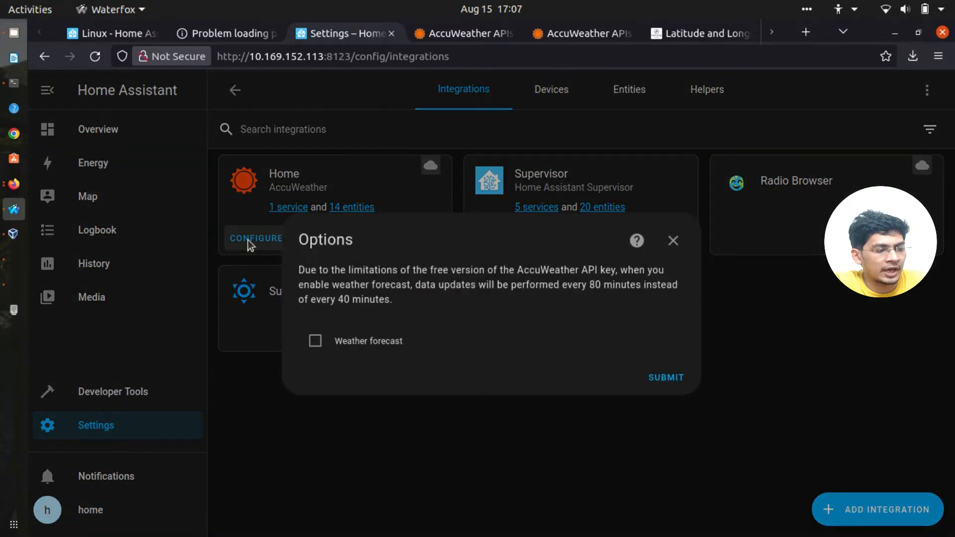
pyautogui.click(321, 346)
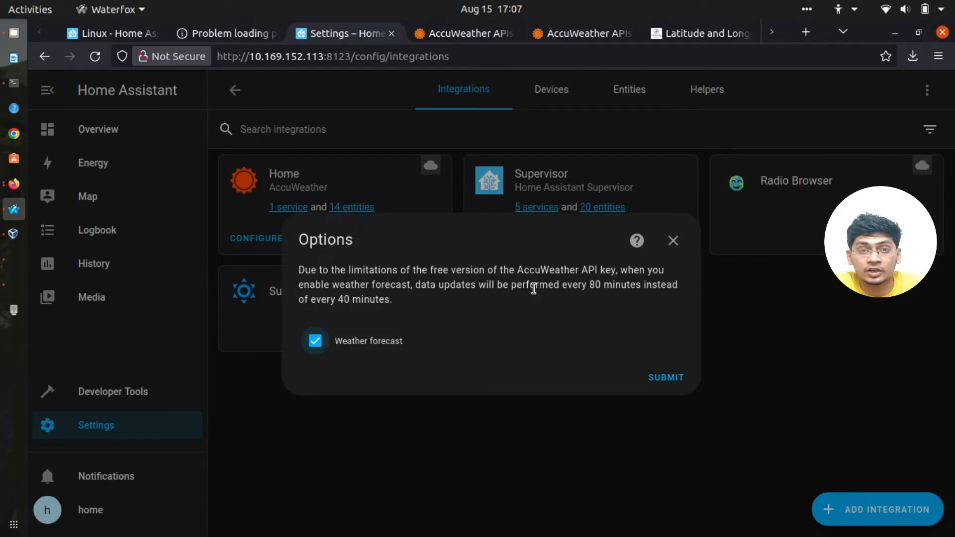
pyautogui.click(656, 379)
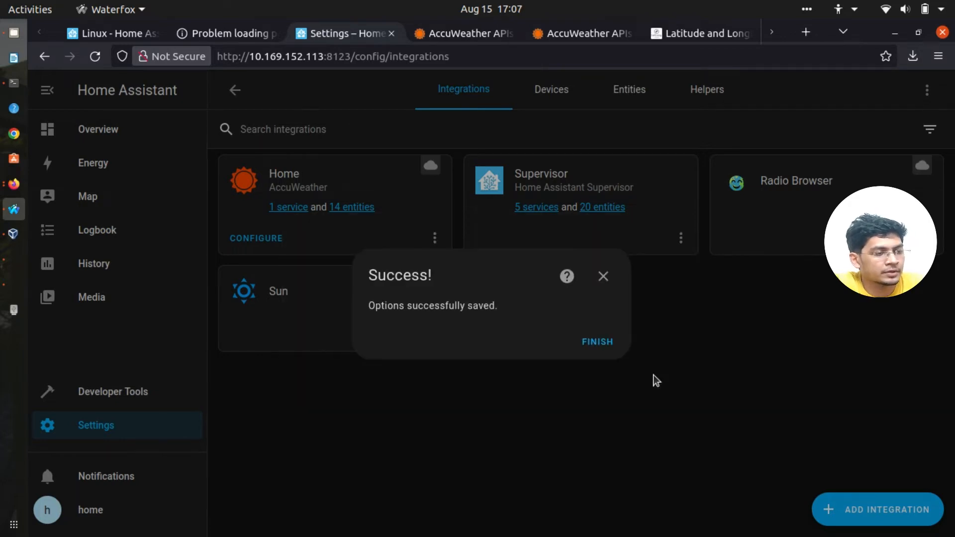
pyautogui.click(613, 349)
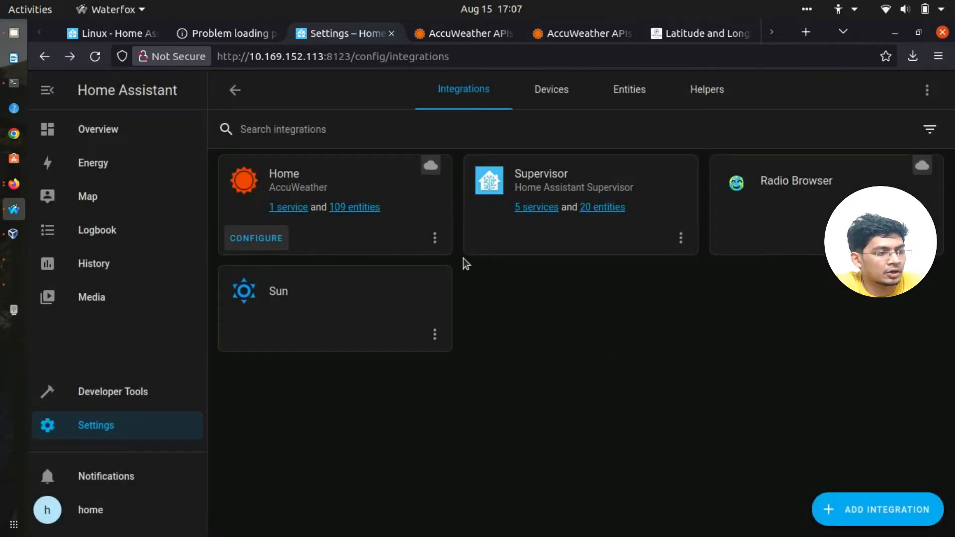
# Step: Open the AccuWeather integration's entities and look through the list of sensors
pyautogui.click(371, 208)
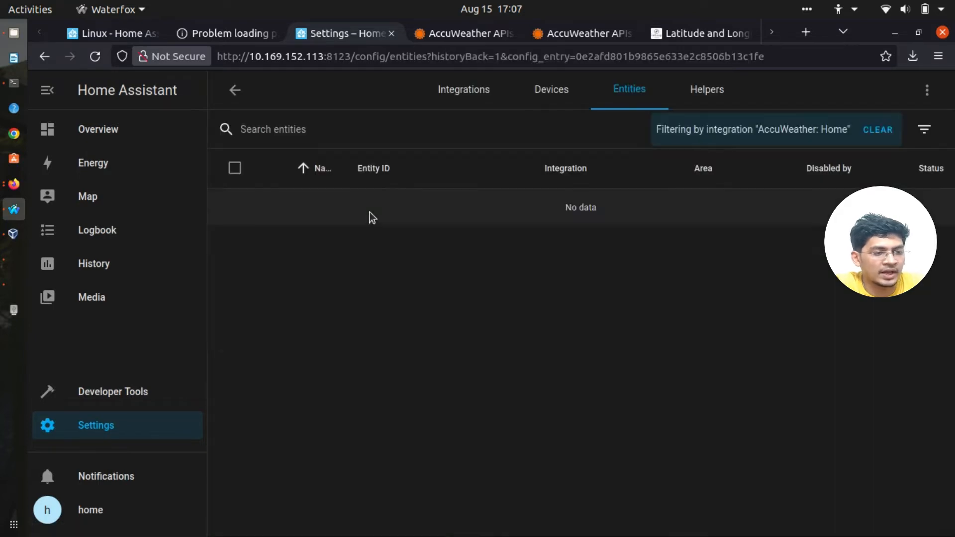
pyautogui.scroll(-5, 501, 354)
pyautogui.scroll(-10, 501, 354)
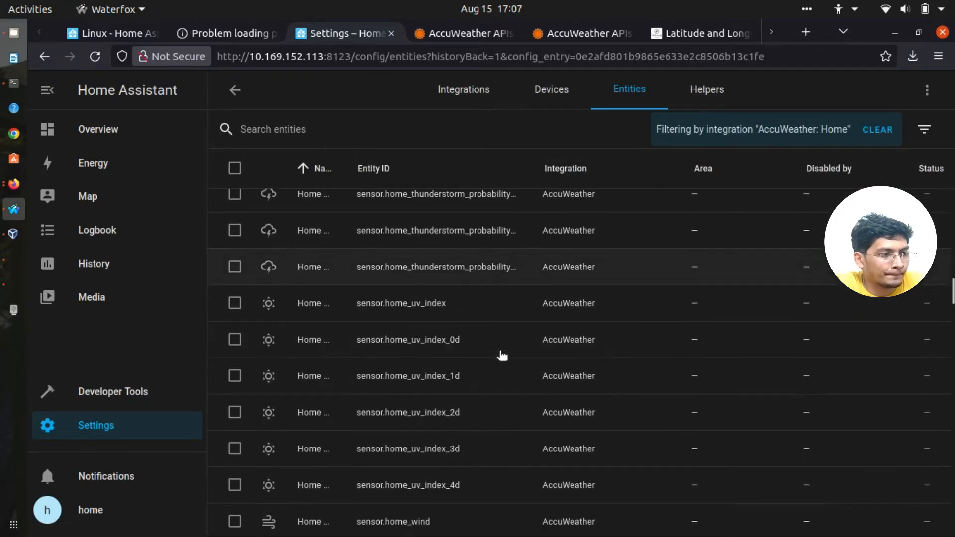
# Step: Open the AccuWeather integration's Home service page and review its temperature, thunderstorm, UV index and wind sensors
pyautogui.click(478, 106)
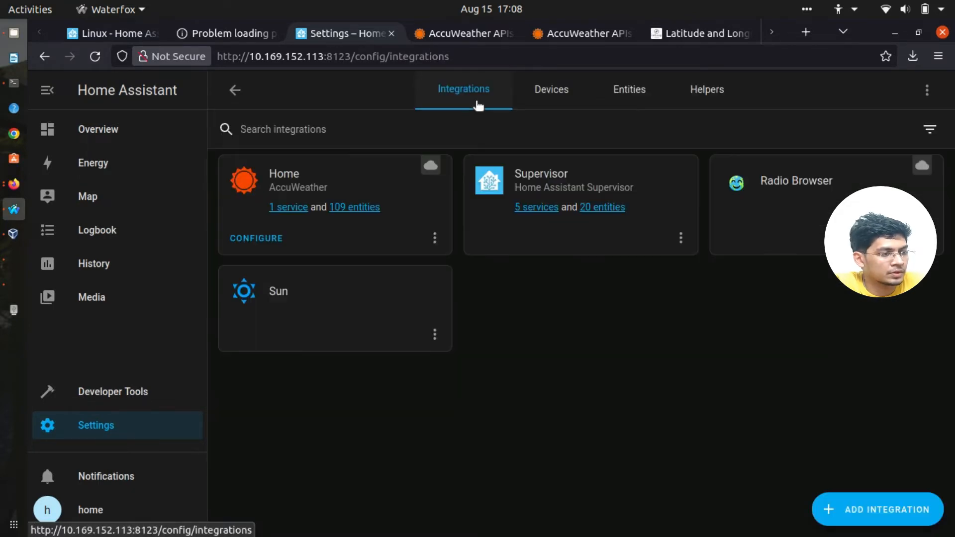
pyautogui.click(303, 207)
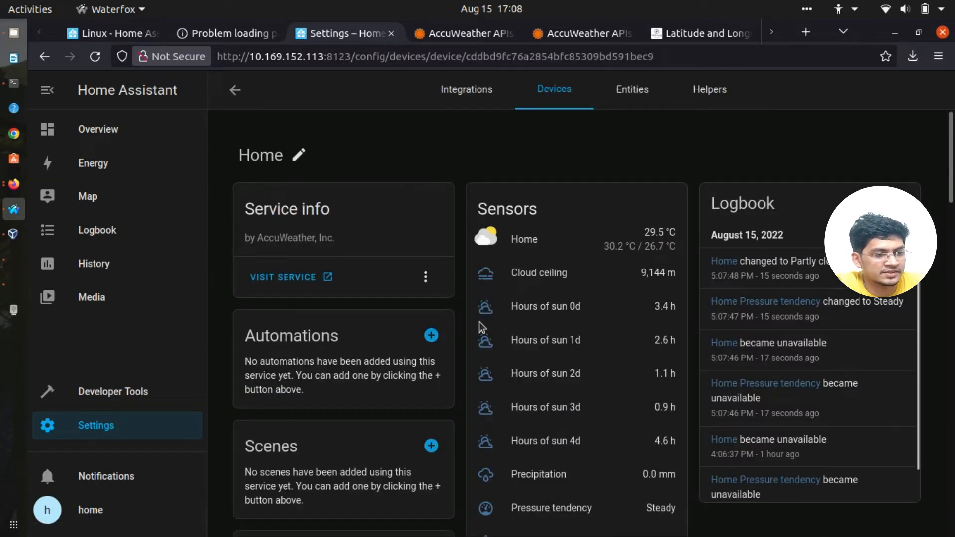
pyautogui.scroll(-3, 479, 322)
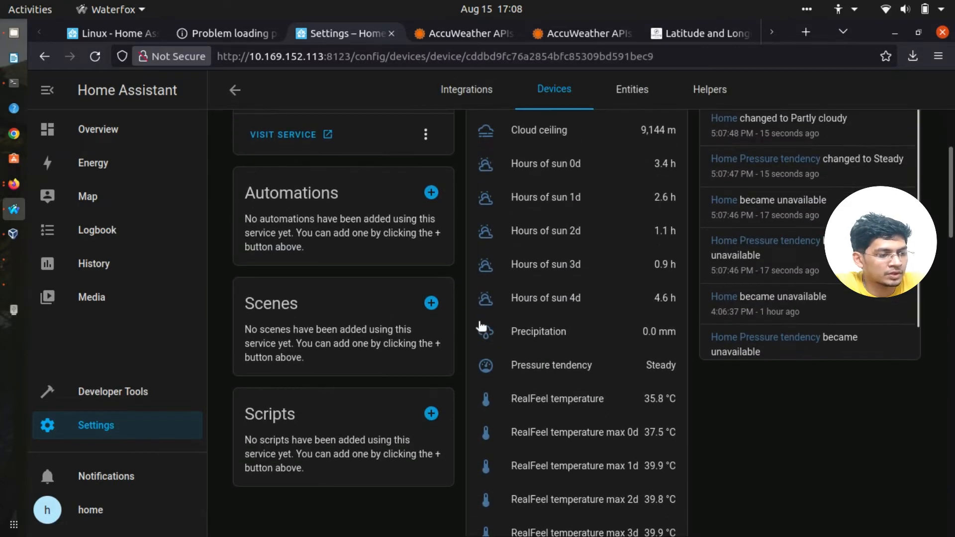
pyautogui.scroll(-20, 497, 380)
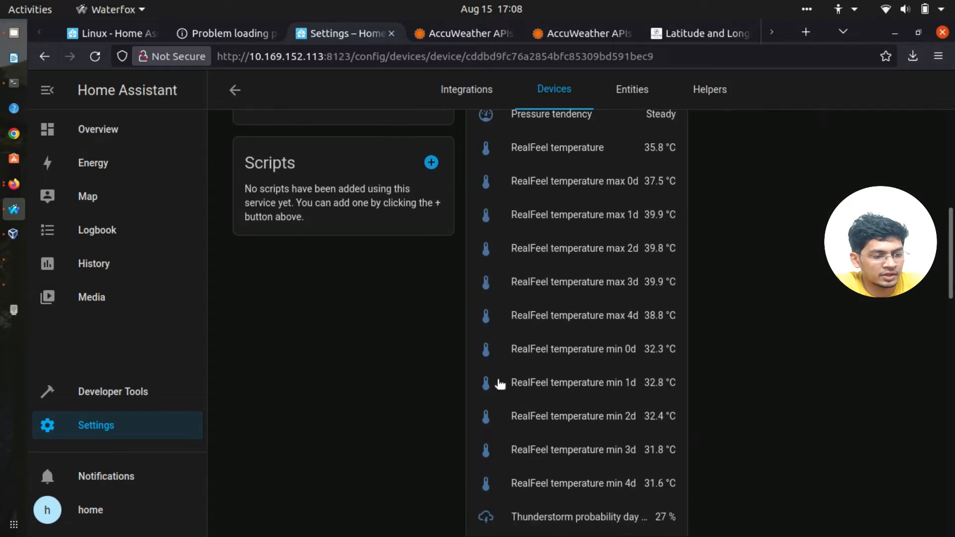
pyautogui.scroll(10, 568, 357)
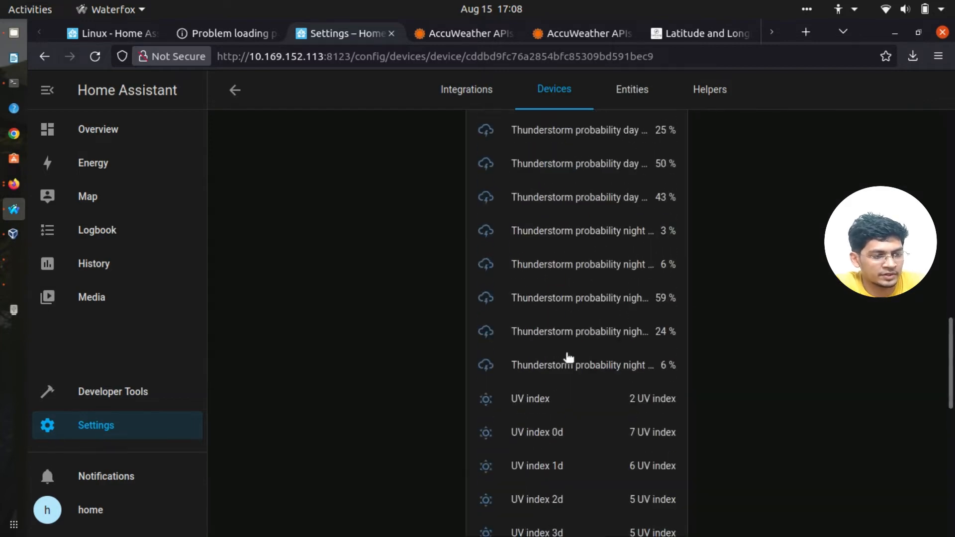
pyautogui.scroll(-7, 593, 389)
pyautogui.scroll(-2, 593, 389)
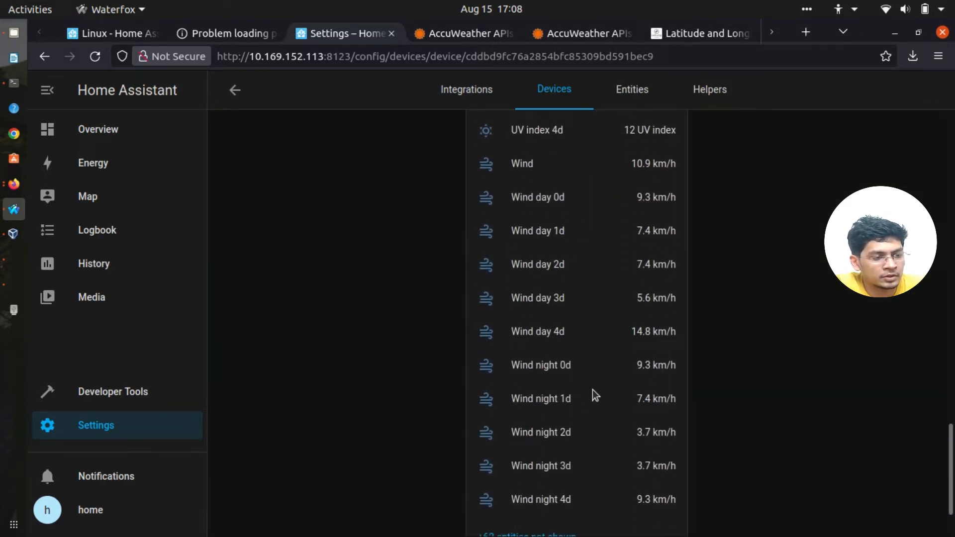
pyautogui.scroll(4, 592, 389)
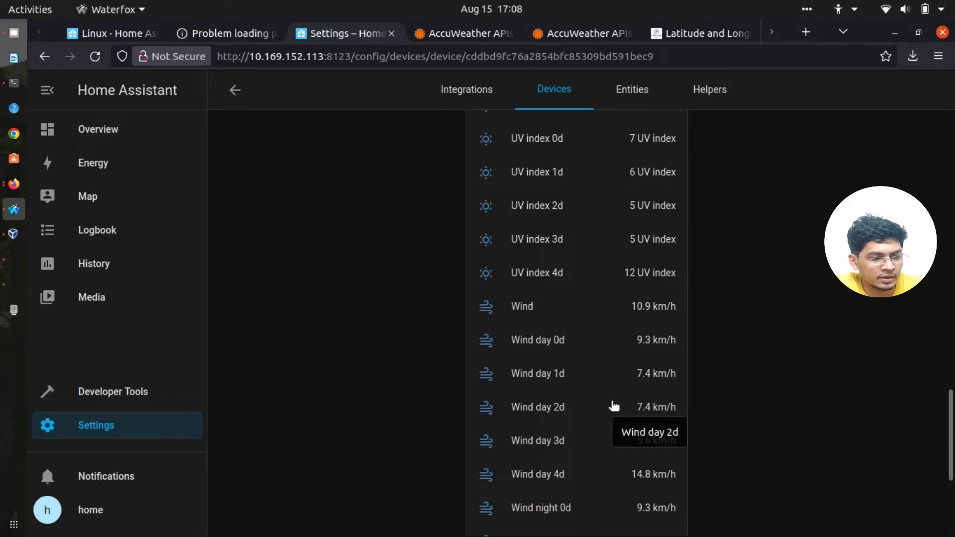
pyautogui.scroll(4, 656, 377)
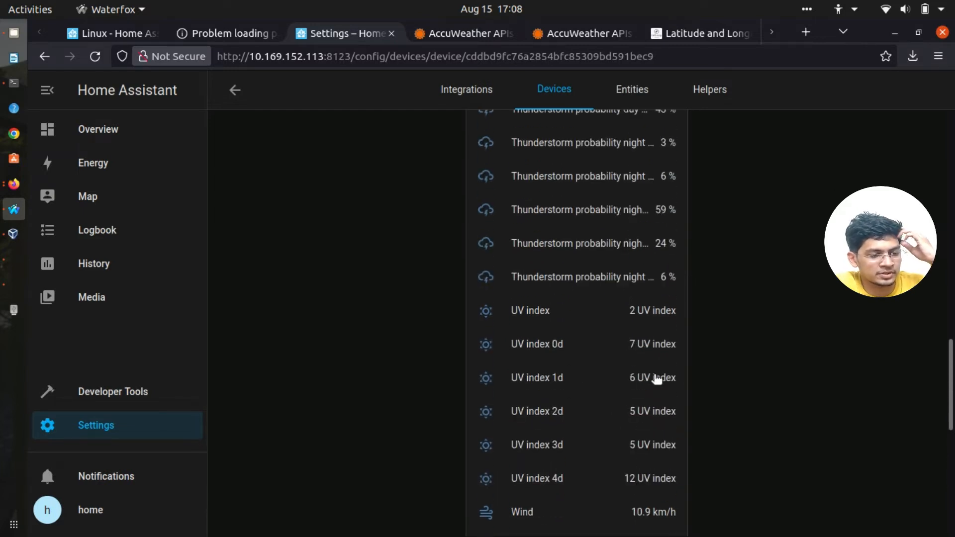
pyautogui.scroll(-5, 656, 377)
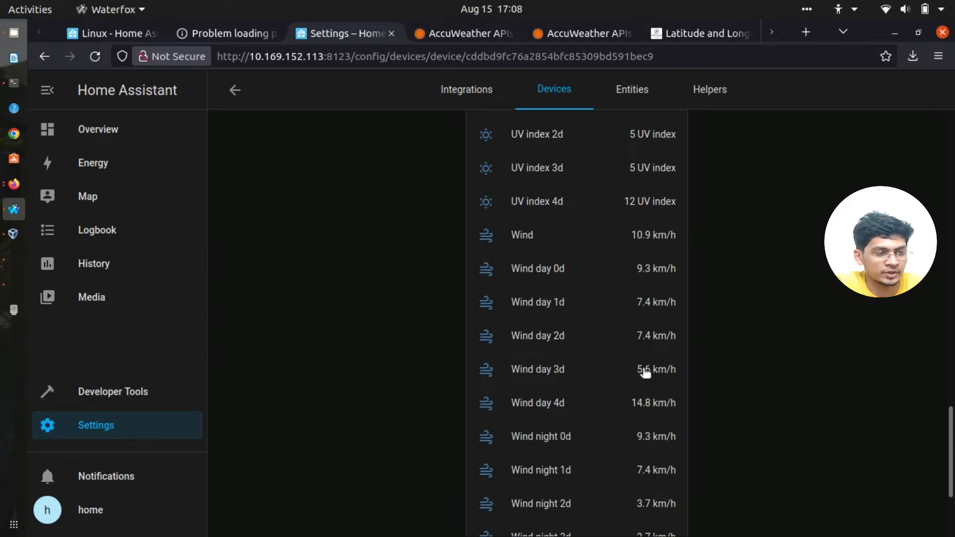
pyautogui.scroll(5, 634, 308)
pyautogui.scroll(4, 634, 309)
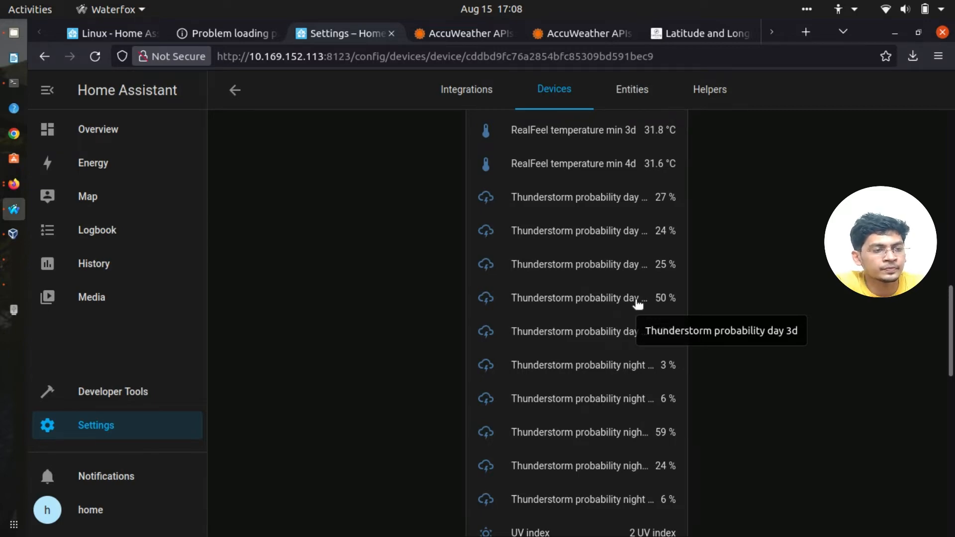
pyautogui.scroll(15, 638, 305)
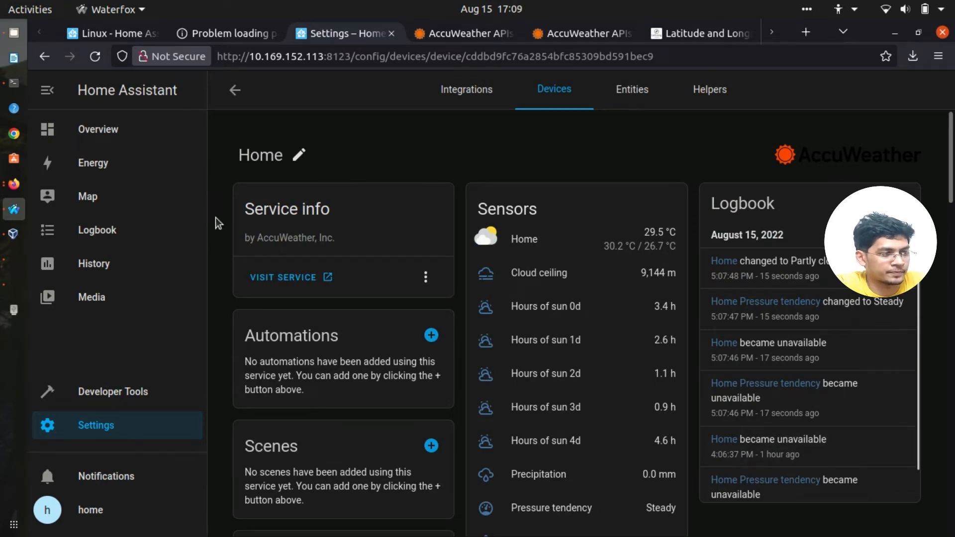
# Step: Open the overview dashboard to view the AccuWeather weather card and sensors
pyautogui.click(141, 143)
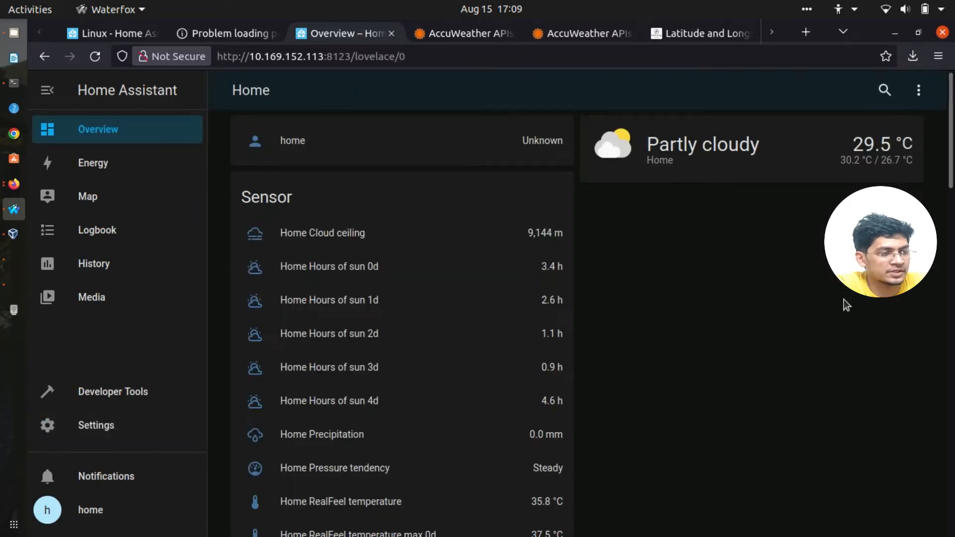
# Step: Take control of the Home dashboard for editing, keeping its existing cards instead of starting with an empty dashboard
pyautogui.scroll(-3, 641, 294)
pyautogui.scroll(-20, 642, 294)
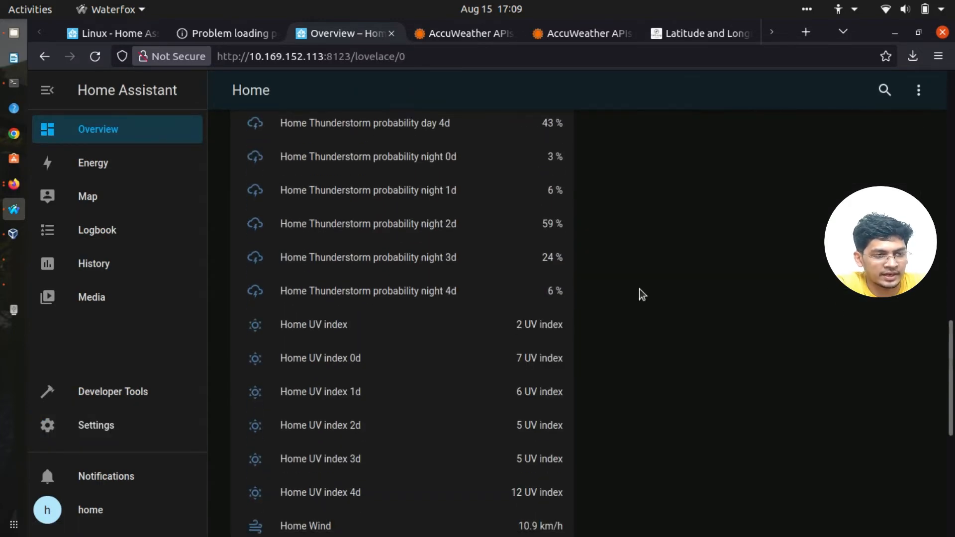
pyautogui.scroll(20, 640, 294)
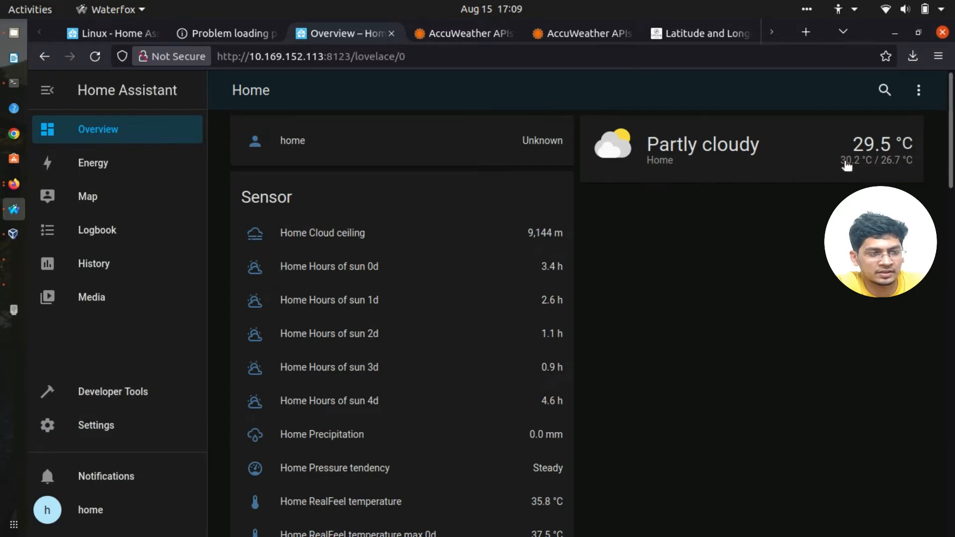
pyautogui.click(919, 95)
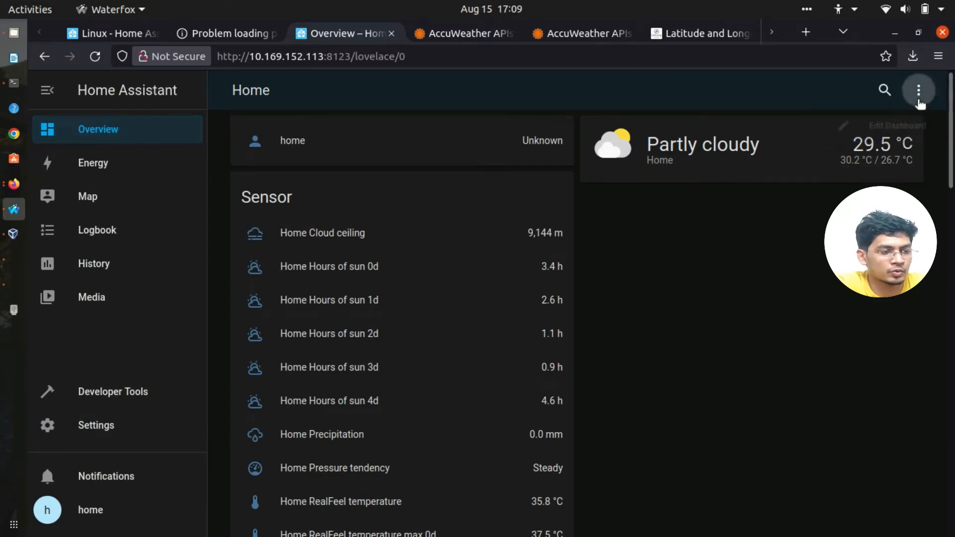
pyautogui.click(910, 129)
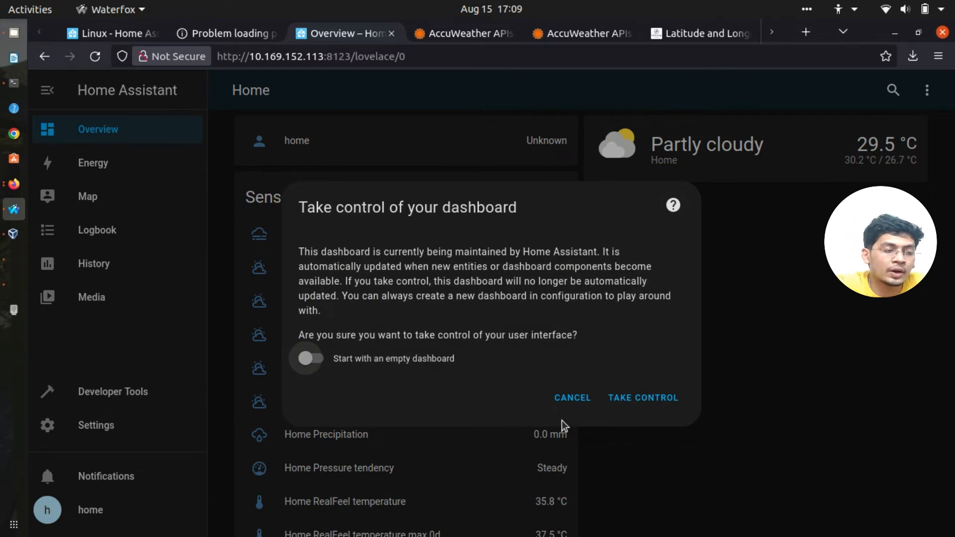
pyautogui.click(307, 359)
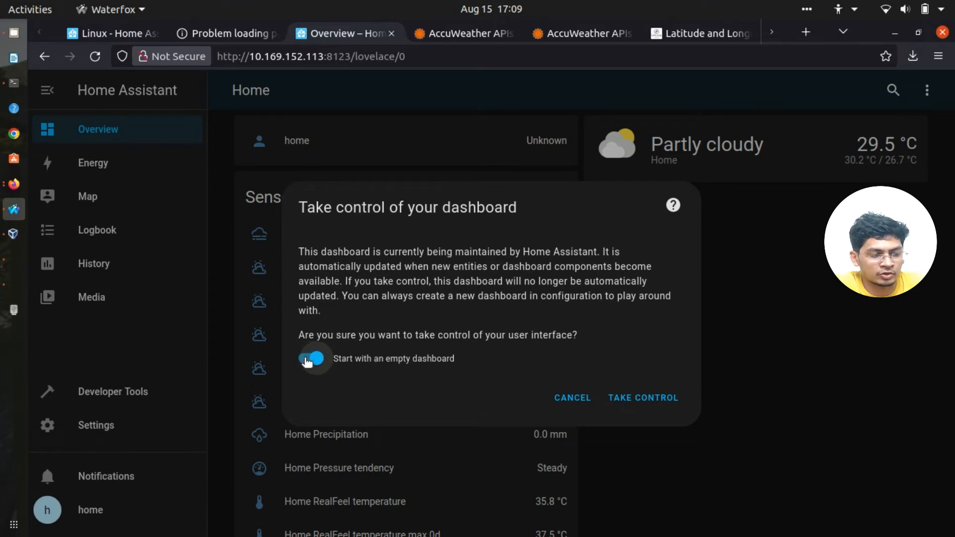
pyautogui.click(307, 360)
pyautogui.click(646, 408)
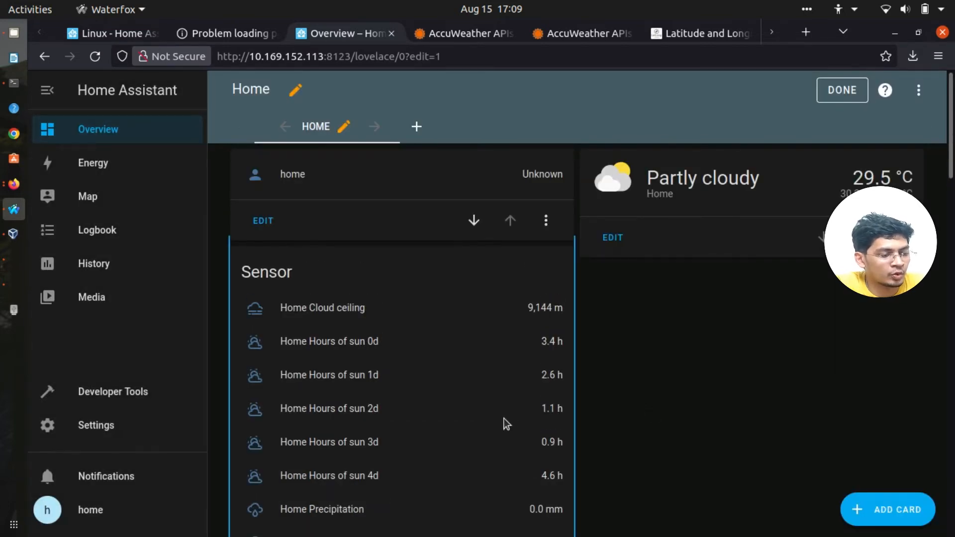
# Step: Delete the Sensor card that lists all weather sensors from the Home view
pyautogui.scroll(-15, 503, 419)
pyautogui.scroll(-5, 504, 423)
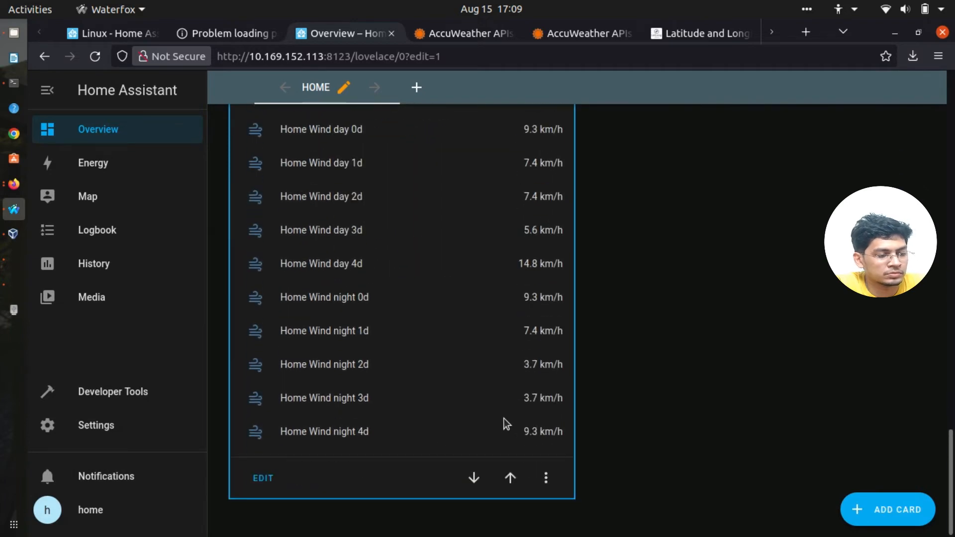
pyautogui.click(543, 479)
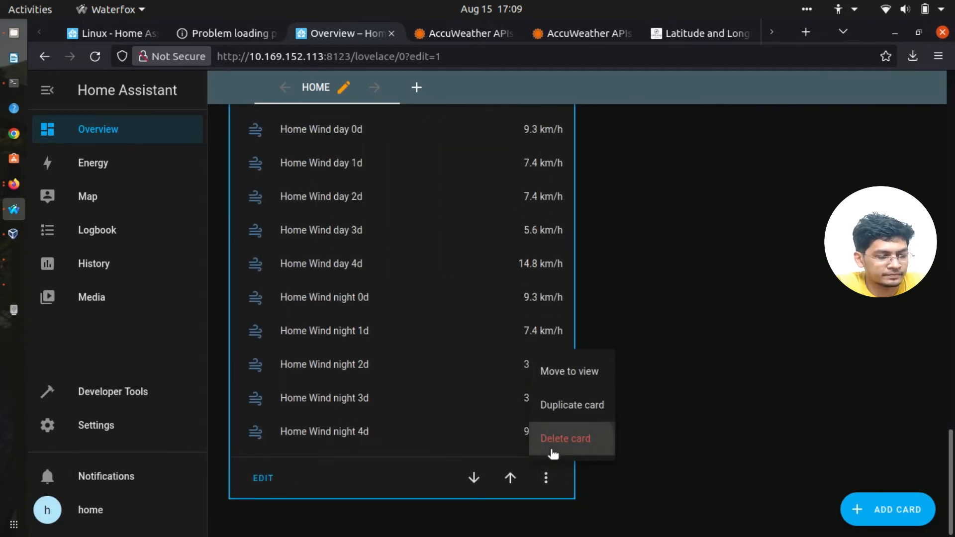
pyautogui.click(551, 449)
pyautogui.click(613, 506)
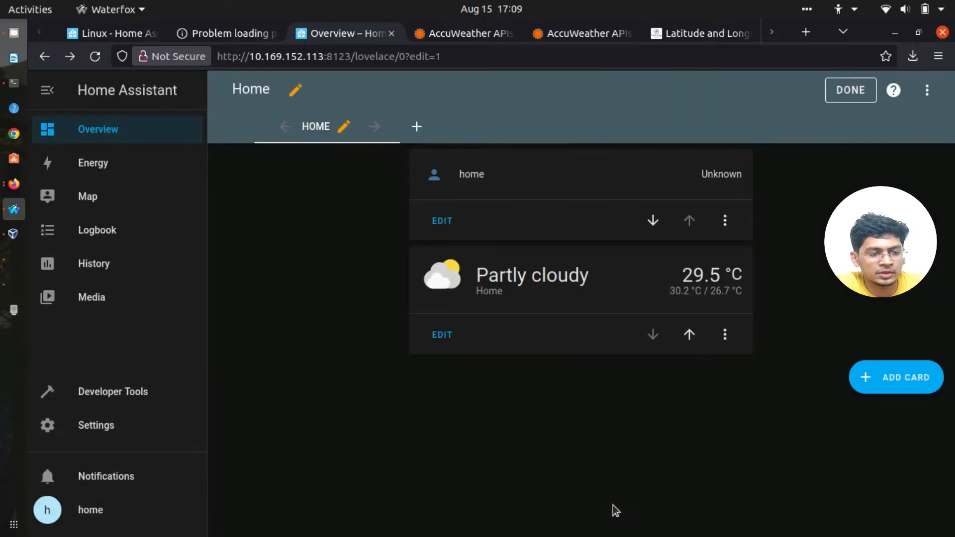
# Step: Add a Statistics Graph card to the Home view and title it "weather"
pyautogui.click(914, 391)
pyautogui.scroll(-10, 699, 405)
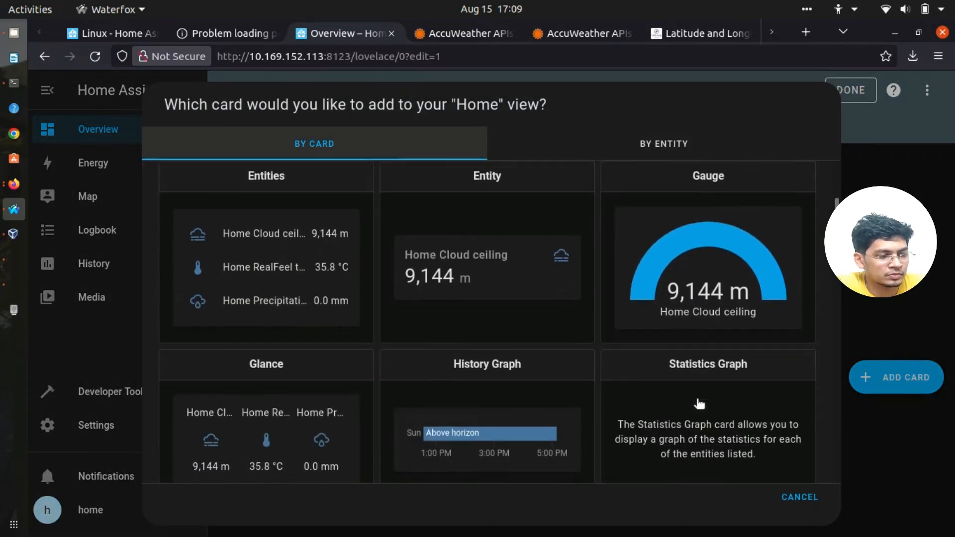
pyautogui.write('gra')
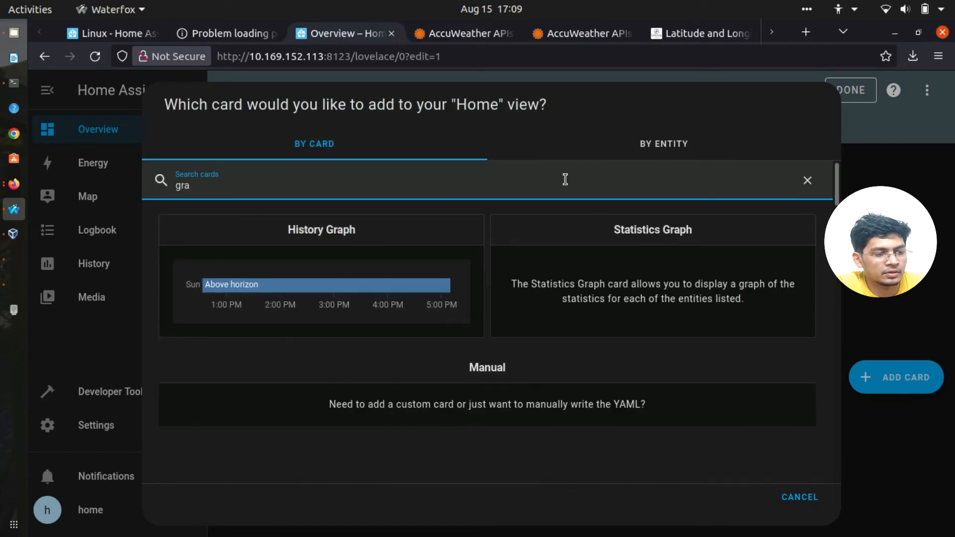
pyautogui.click(532, 275)
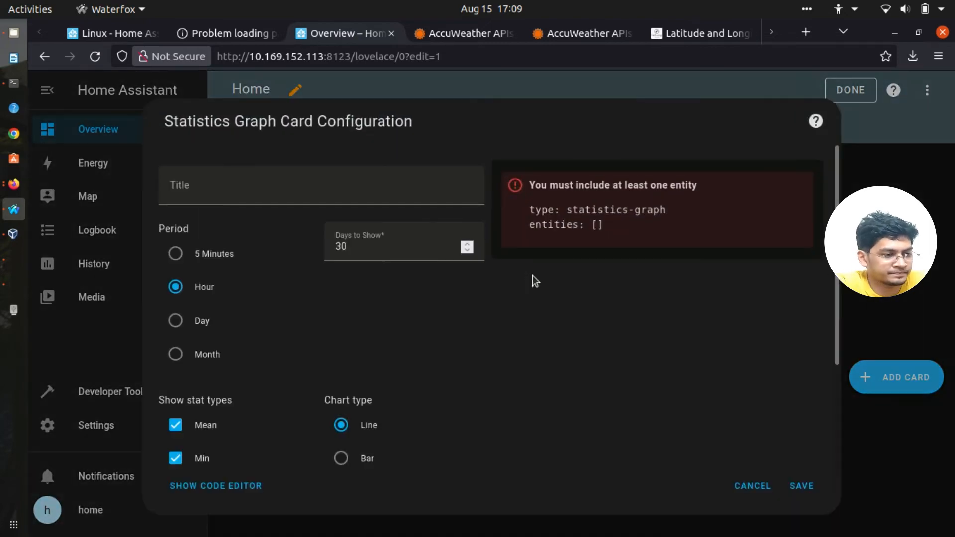
pyautogui.write('weather')
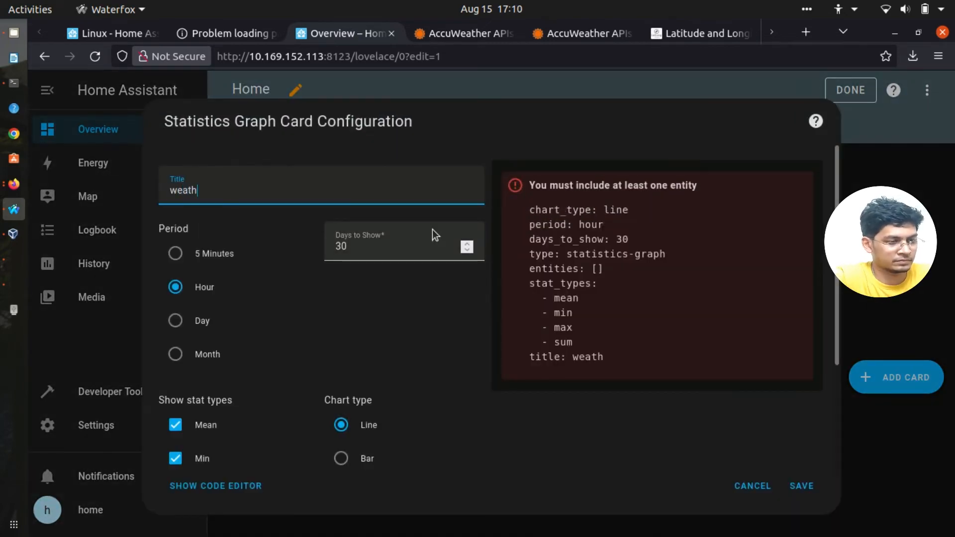
pyautogui.click(576, 293)
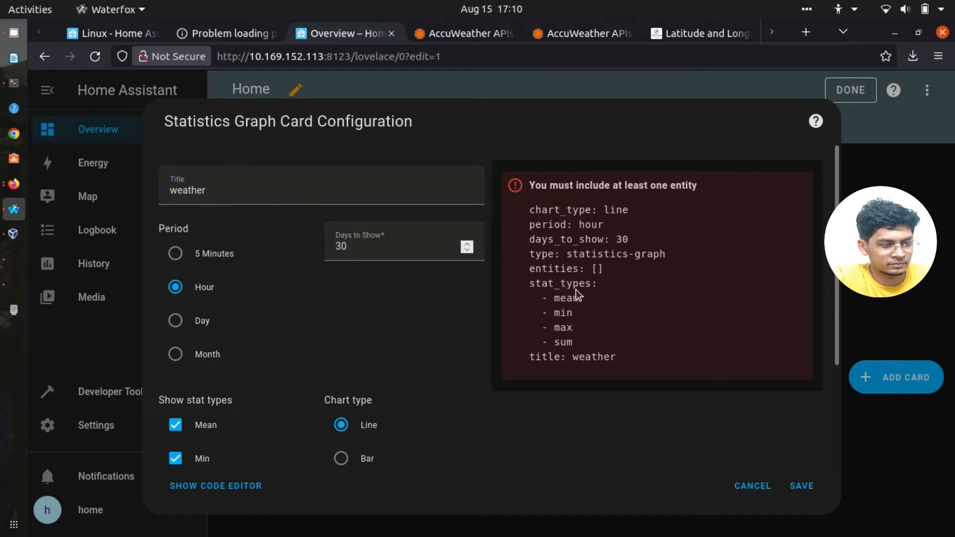
# Step: Add Home RealFeel temperature as the statistic plotted on the graph card
pyautogui.scroll(-3, 318, 348)
pyautogui.click(312, 424)
pyautogui.click(577, 442)
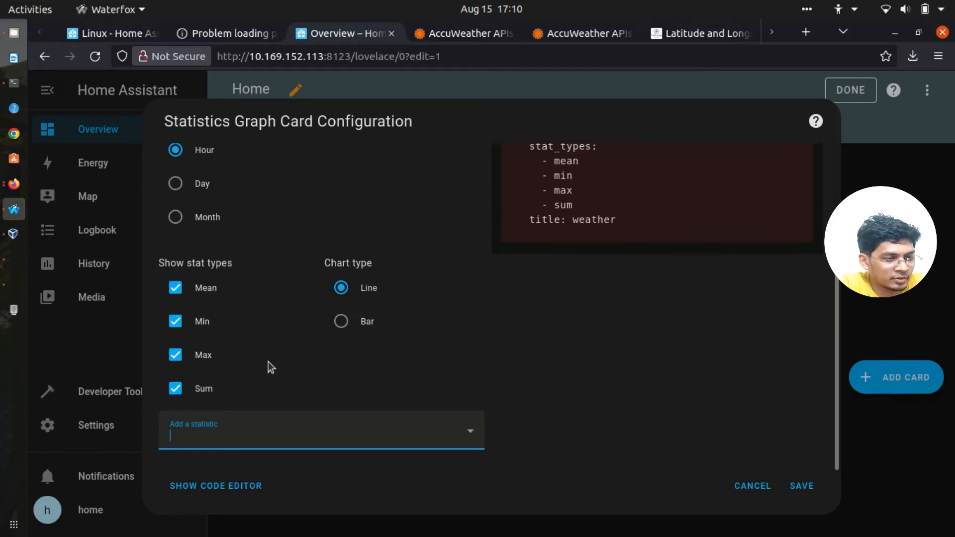
pyautogui.click(329, 430)
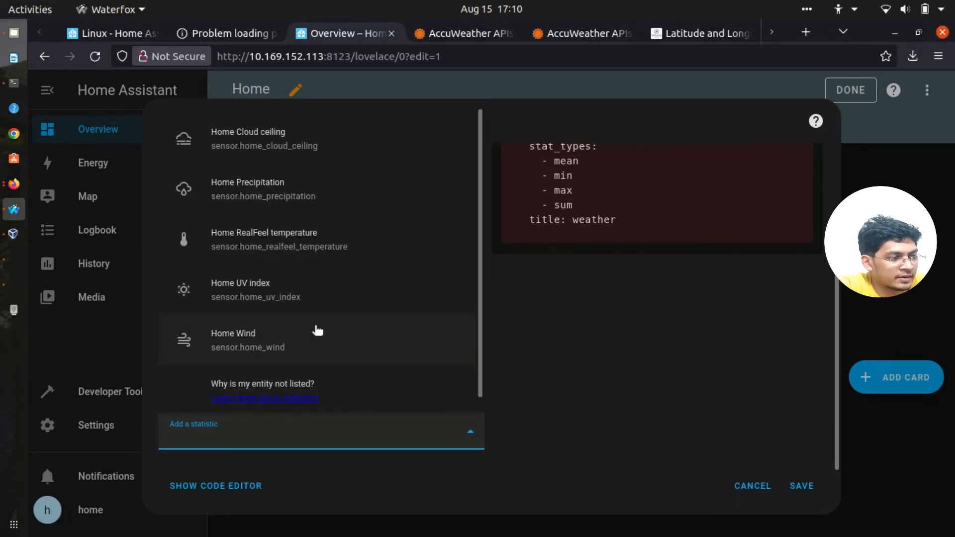
pyautogui.click(299, 231)
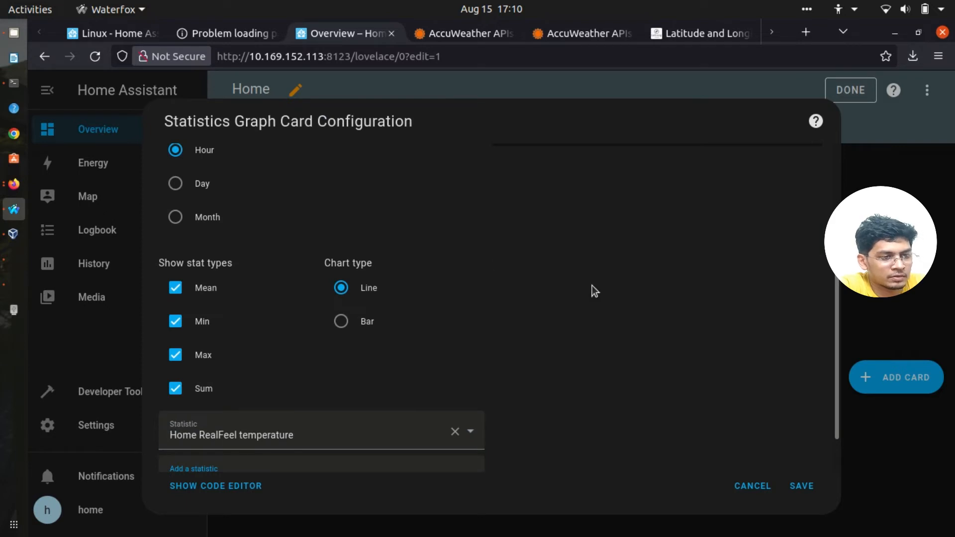
# Step: Compare the 5 Minutes, Hour and Day periods in the graph preview and set the period to 5 Minutes
pyautogui.scroll(5, 592, 285)
pyautogui.click(207, 259)
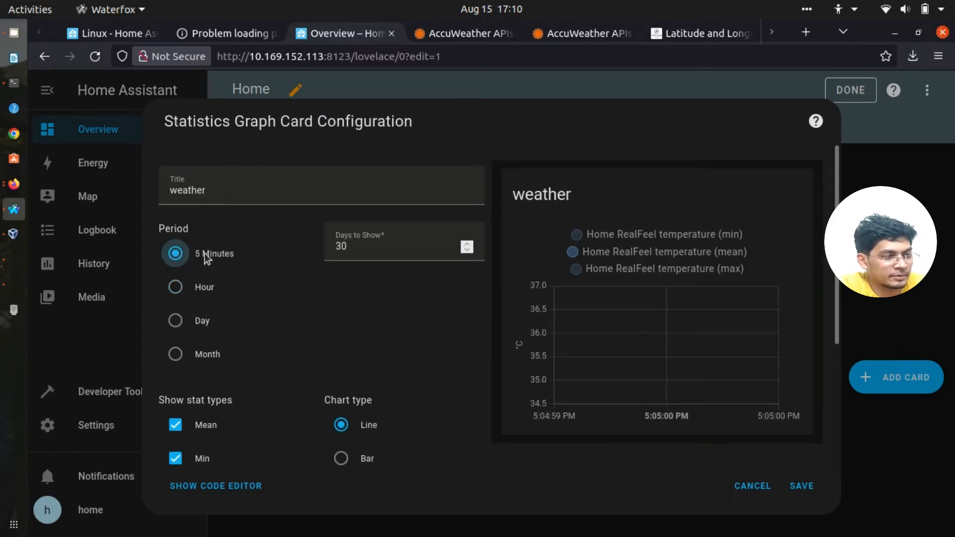
pyautogui.click(202, 288)
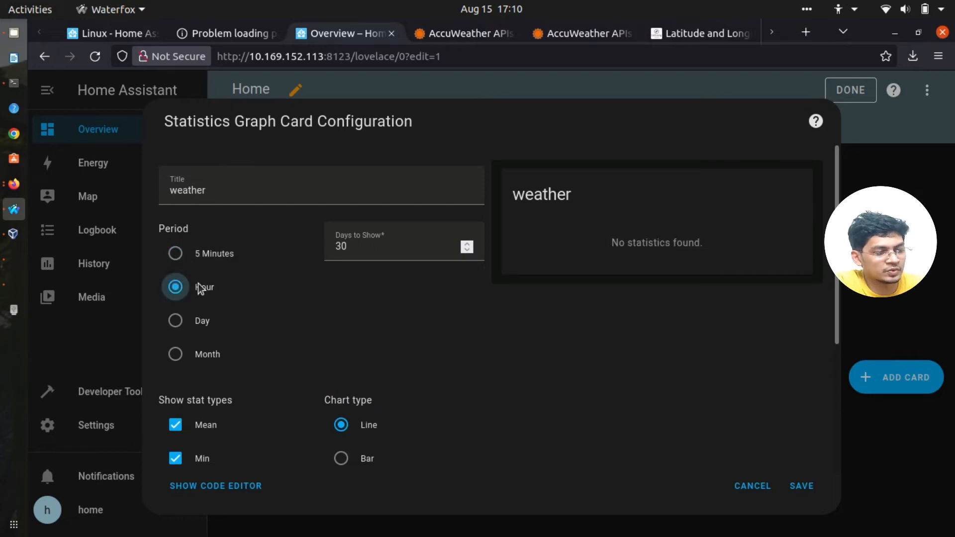
pyautogui.click(198, 324)
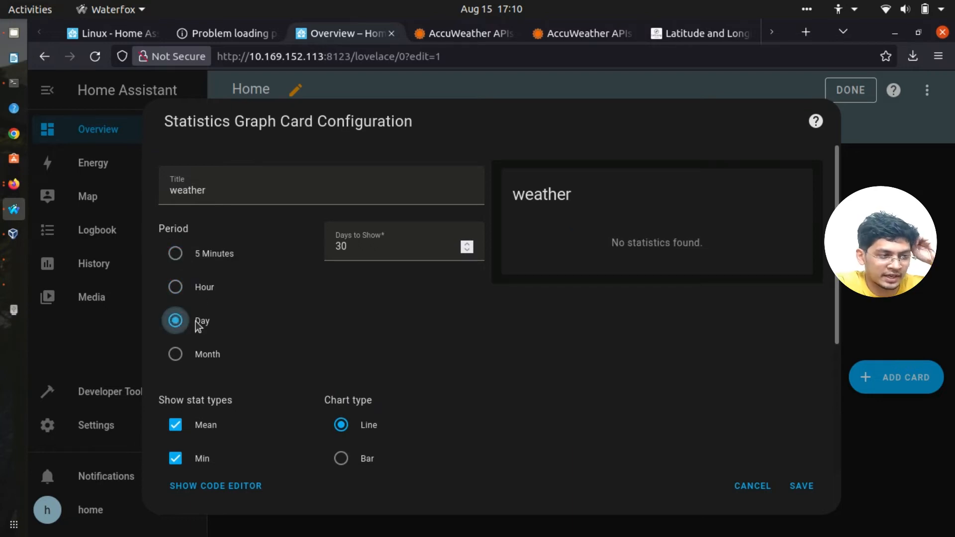
pyautogui.click(171, 255)
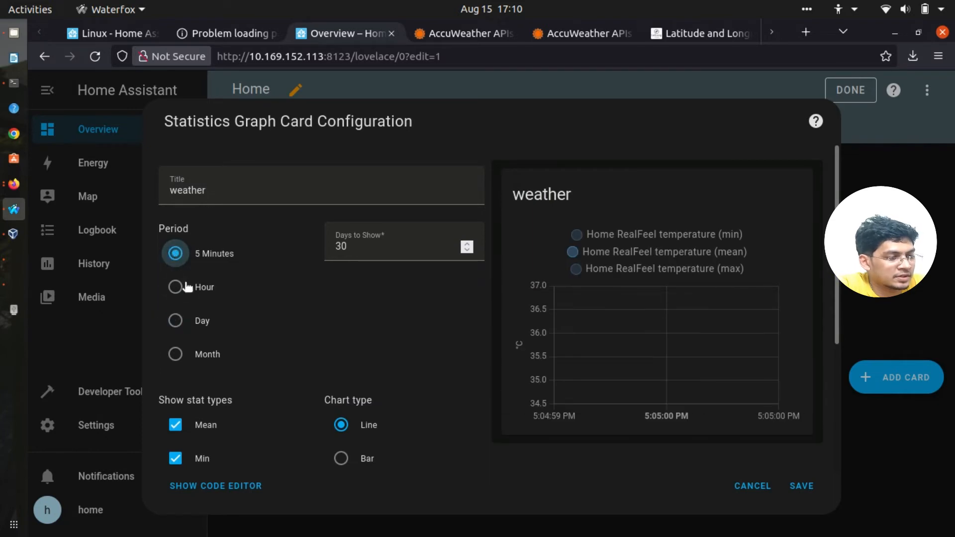
pyautogui.click(192, 323)
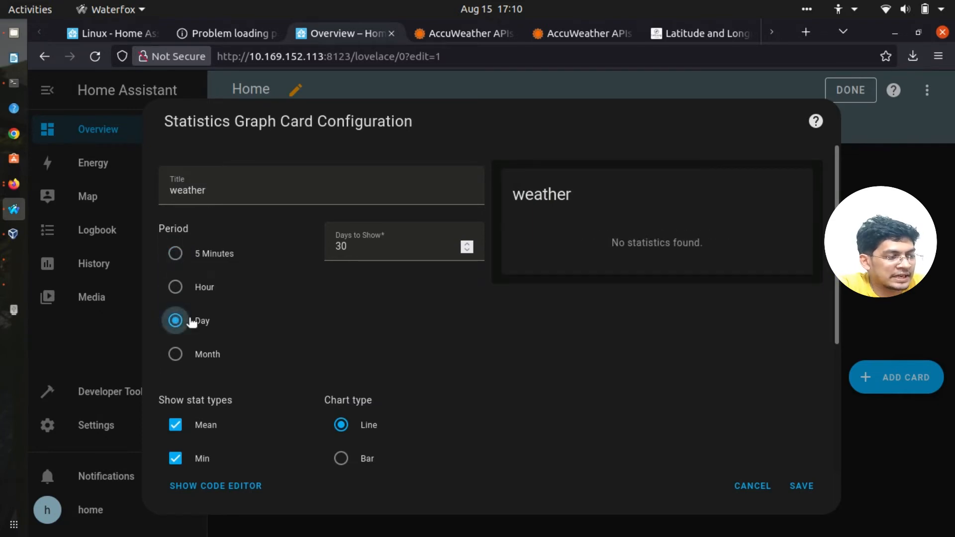
pyautogui.click(184, 286)
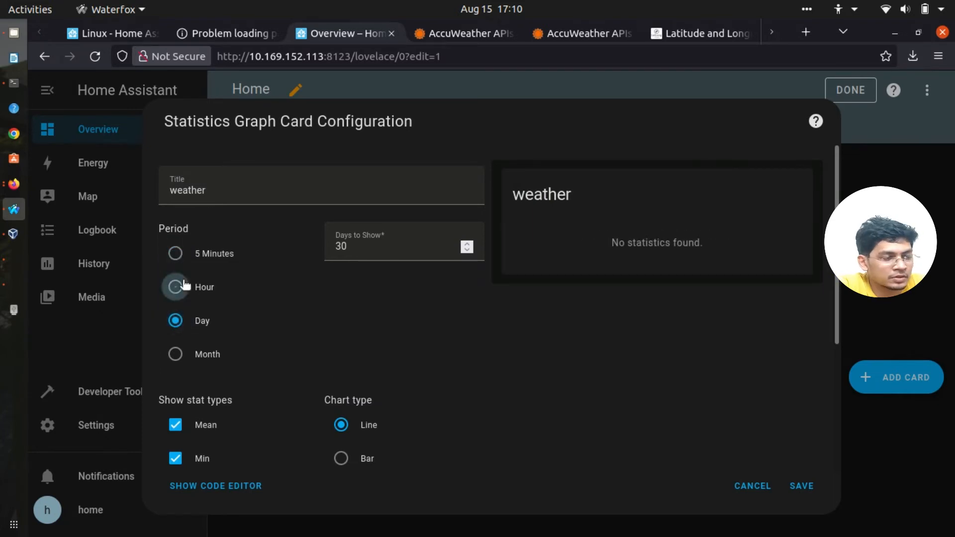
pyautogui.click(183, 252)
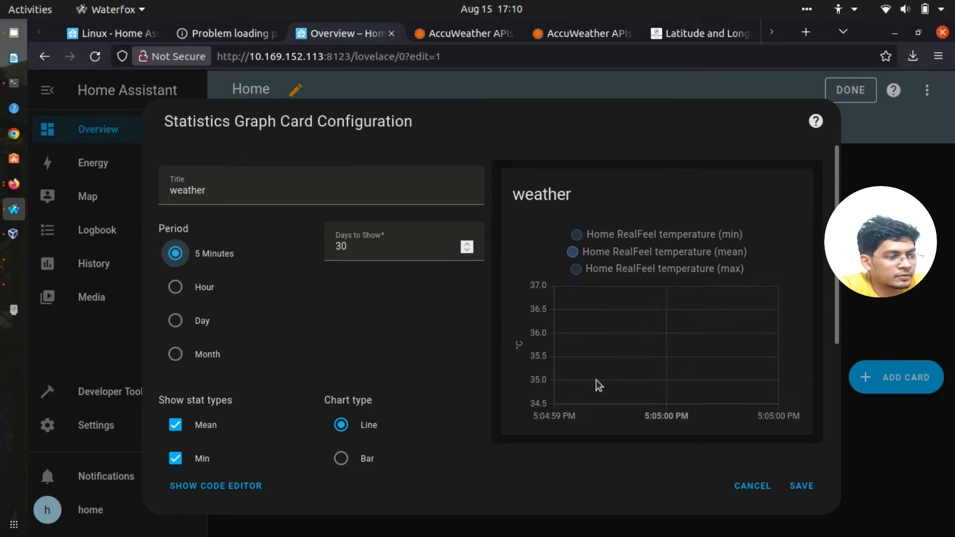
# Step: Set the number of days to show on the statistics graph to 7
pyautogui.click(393, 251)
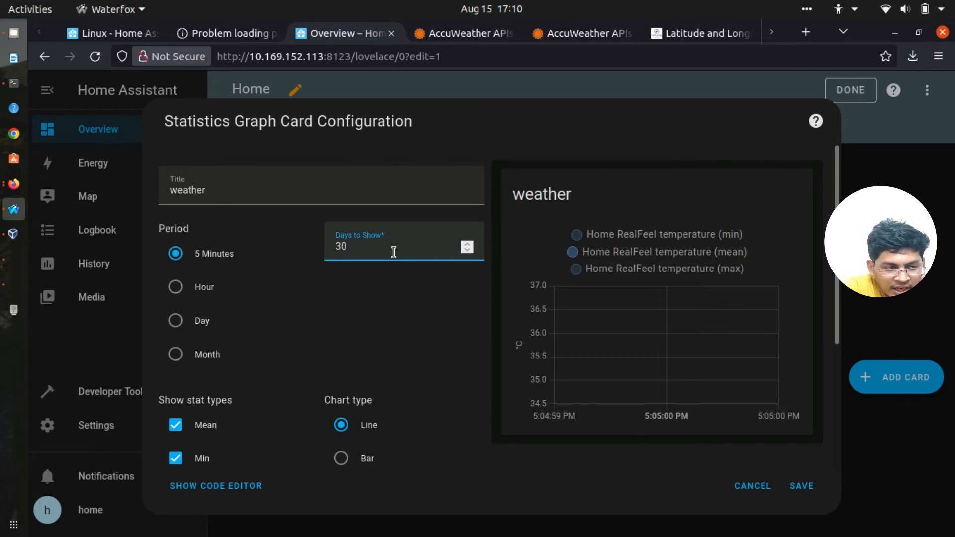
pyautogui.press('BackSpace')
pyautogui.press('BackSpace')
pyautogui.write('7')
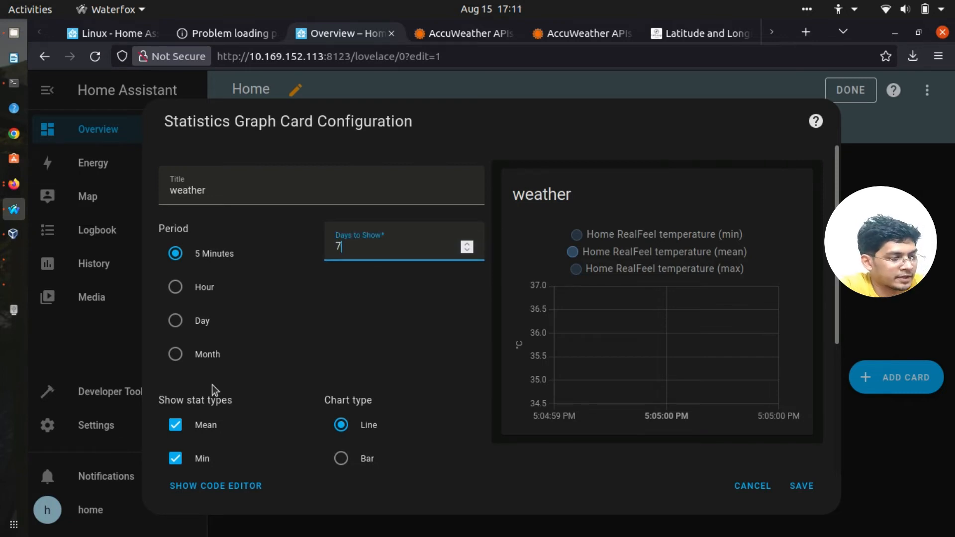
# Step: Try the Line and Bar chart types for the statistics graph and choose Bar
pyautogui.scroll(-3, 229, 415)
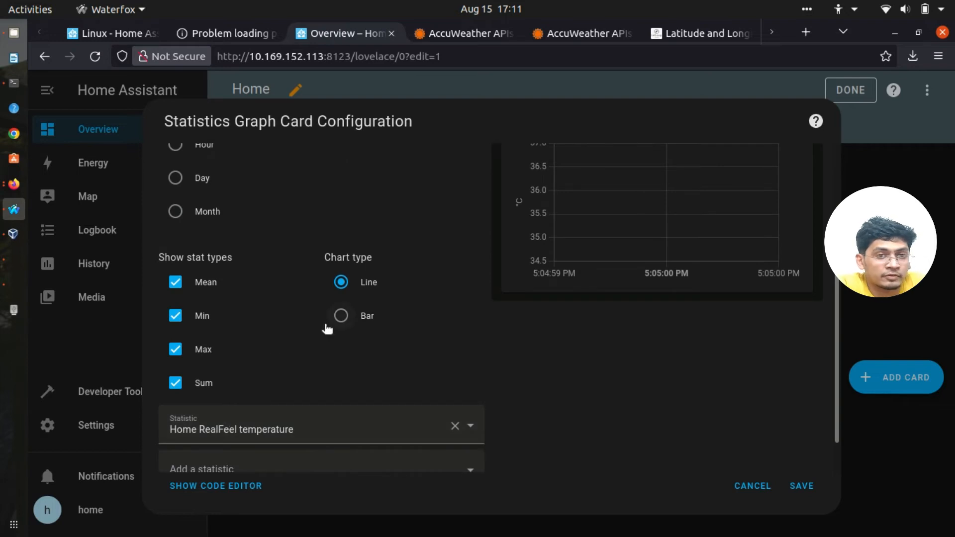
pyautogui.click(339, 317)
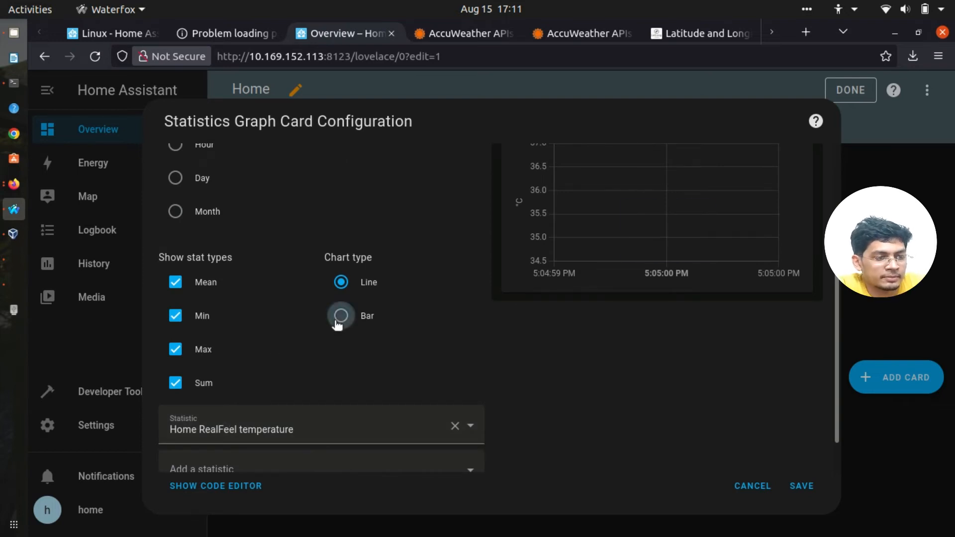
pyautogui.click(341, 283)
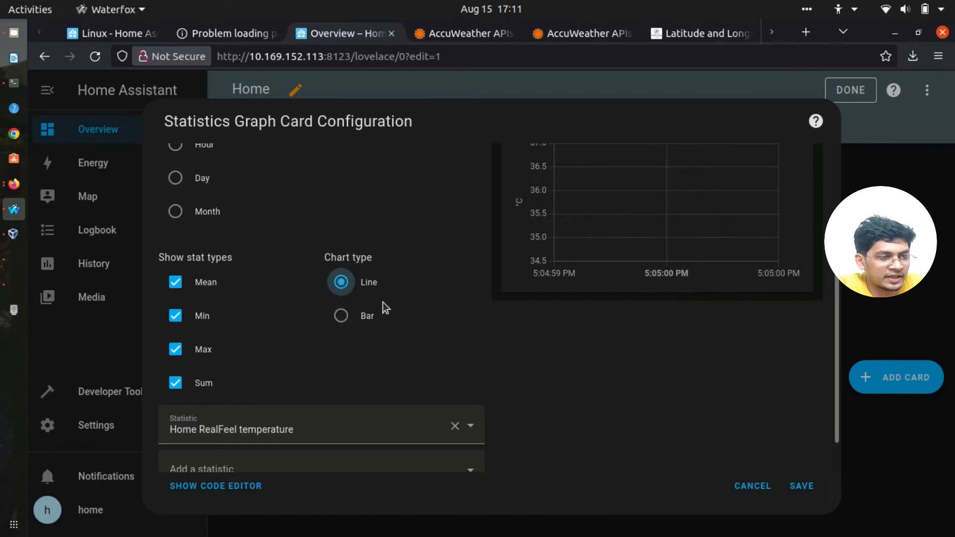
pyautogui.click(344, 319)
pyautogui.scroll(5, 431, 323)
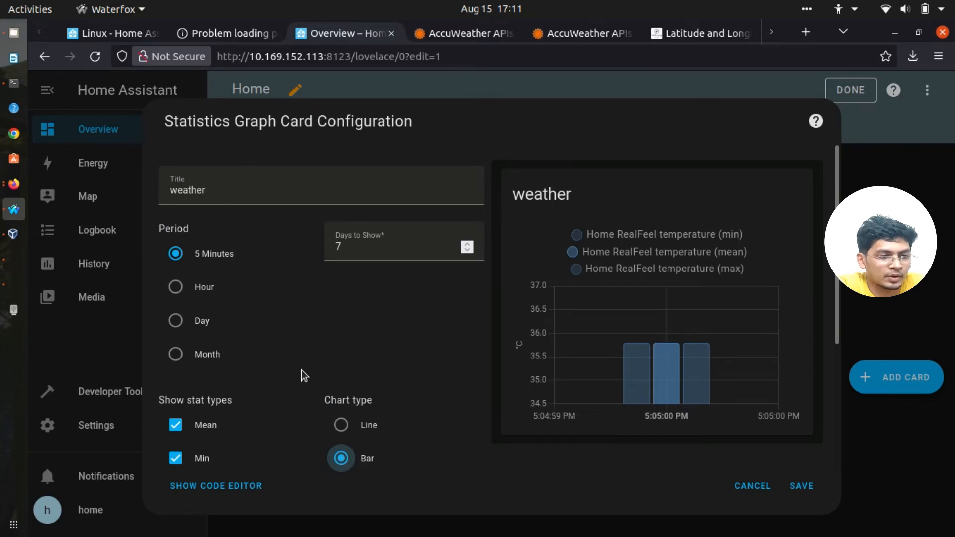
# Step: Exclude the Min and Max stat types from the statistics graph
pyautogui.scroll(-2, 301, 371)
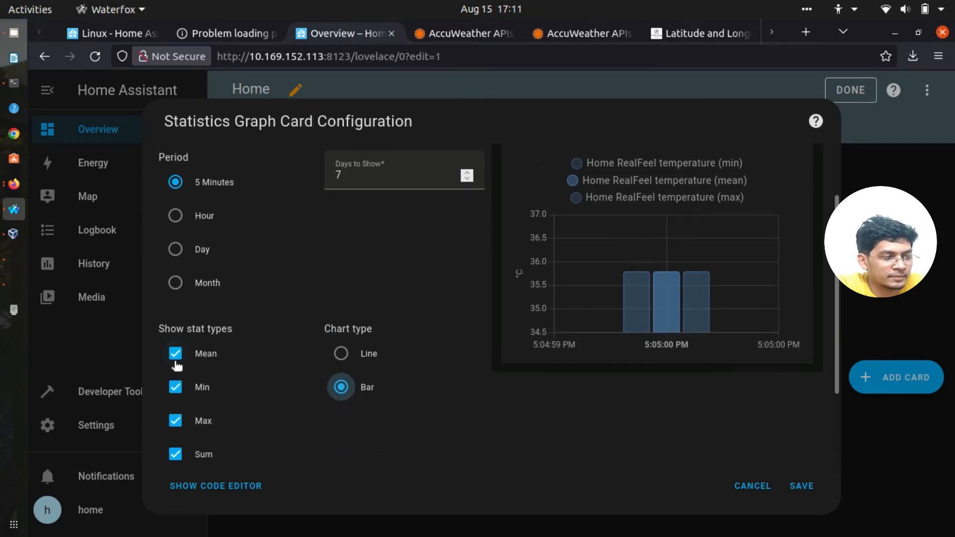
pyautogui.click(175, 389)
pyautogui.click(172, 417)
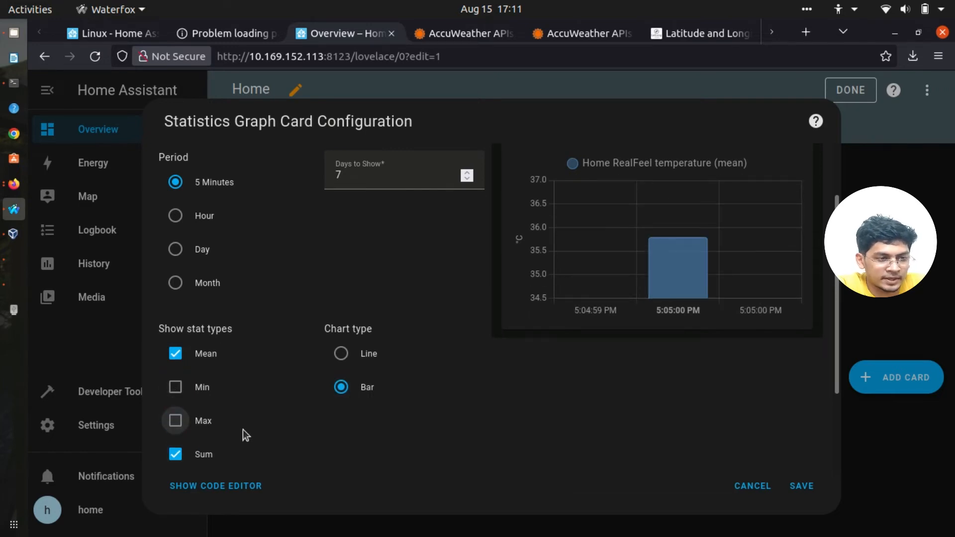
# Step: Retitle the statistics graph card "temperature graph", save the card and finish editing the dashboard
pyautogui.scroll(3, 372, 383)
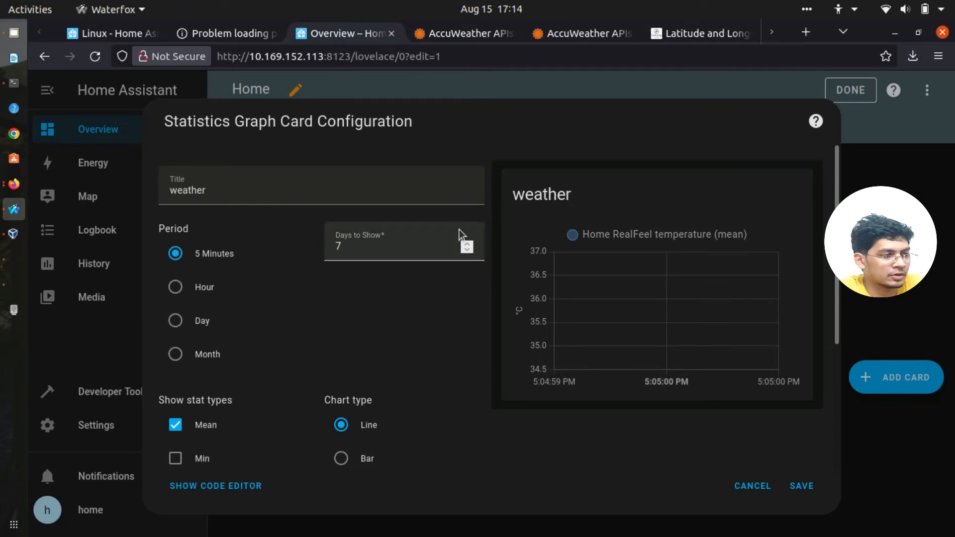
pyautogui.click(296, 183)
pyautogui.hotkey('ctrl', 'a')
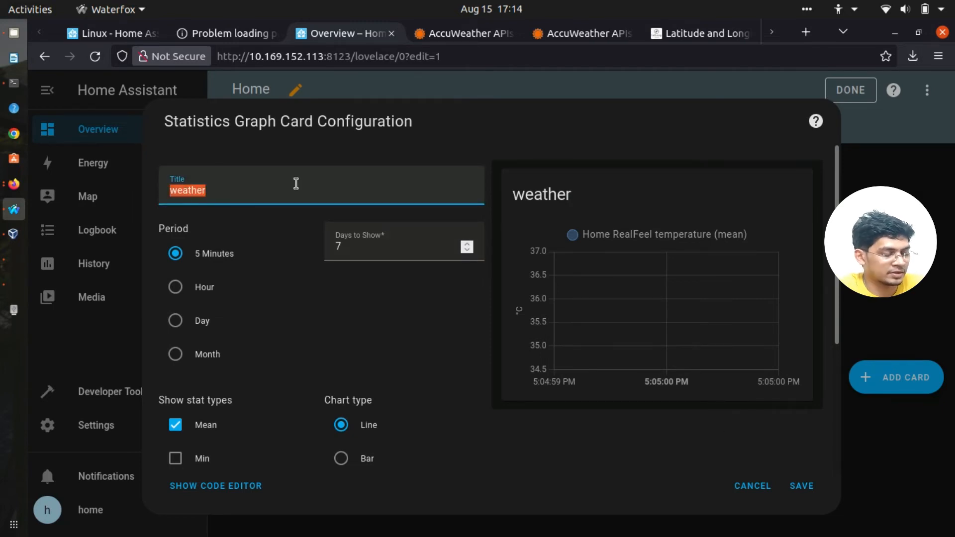
pyautogui.write('tempr')
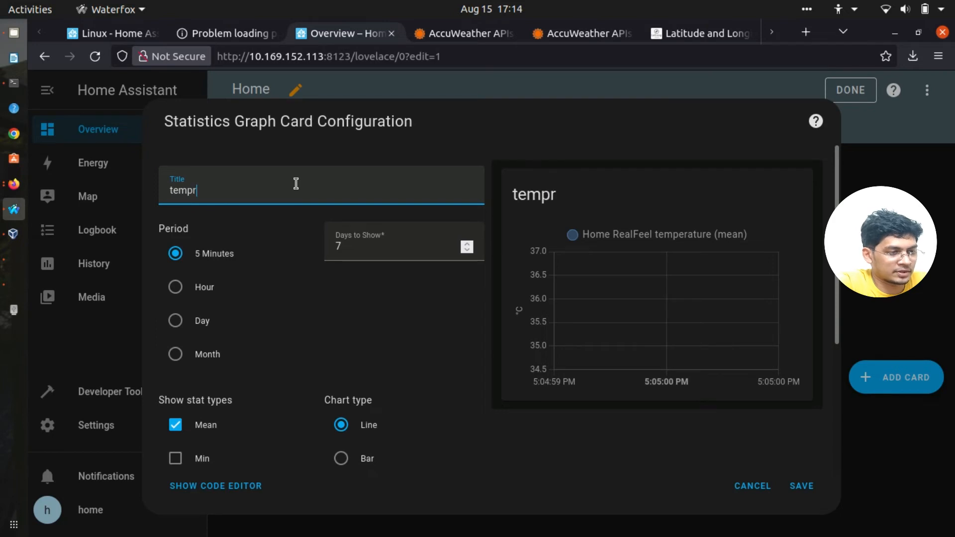
pyautogui.press('BackSpace')
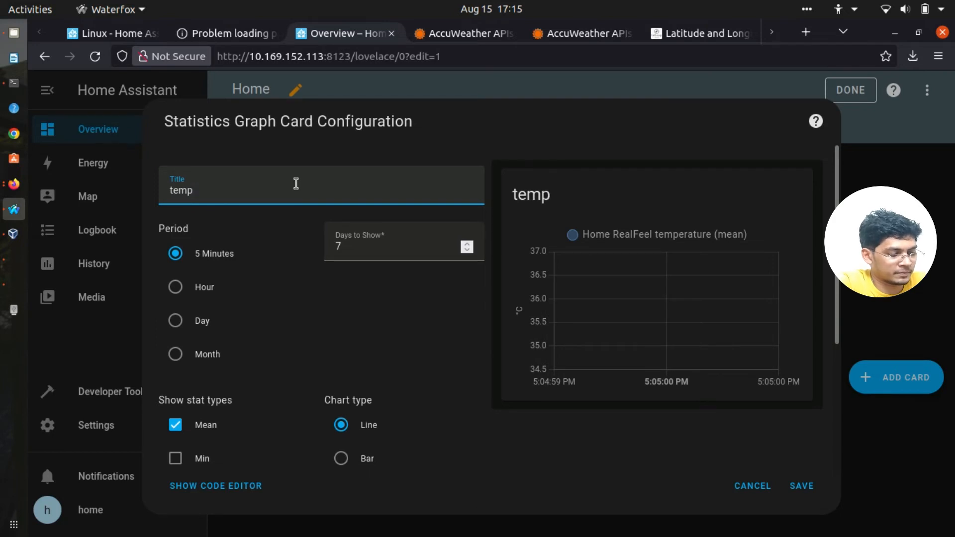
pyautogui.write('erati')
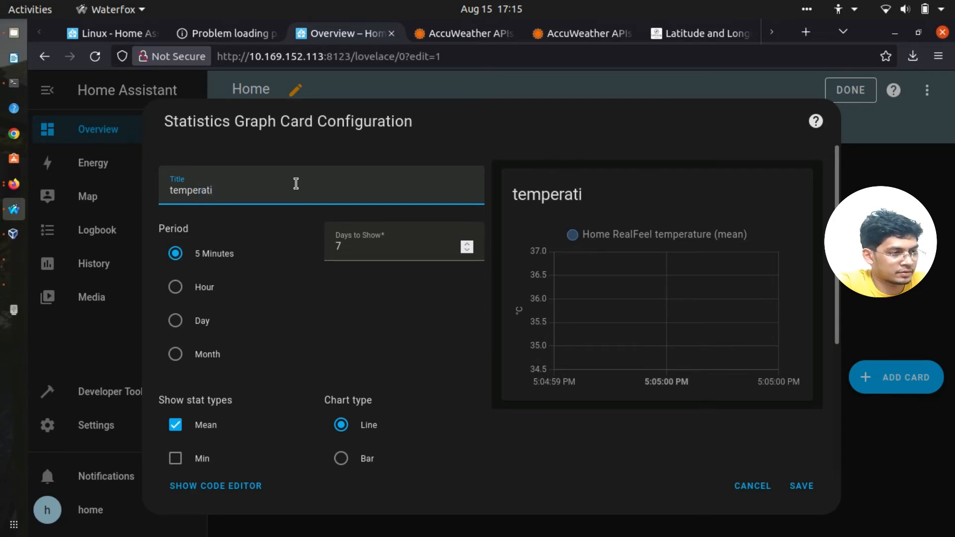
pyautogui.press('BackSpace')
pyautogui.write('ur')
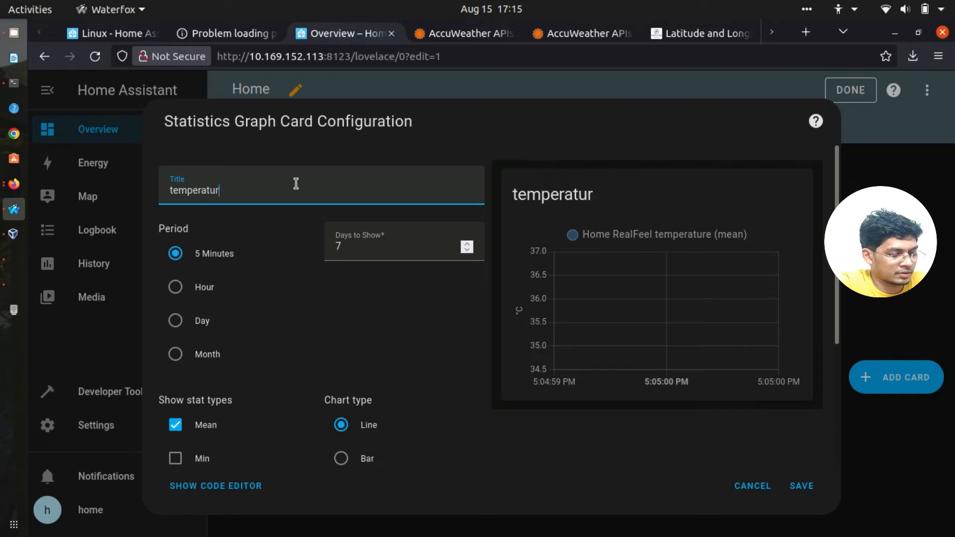
pyautogui.write('e graph')
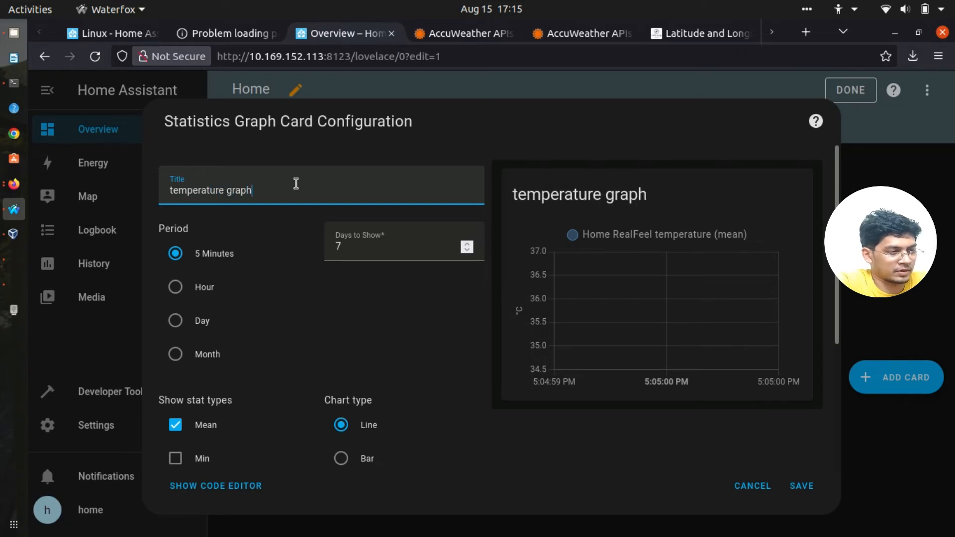
pyautogui.click(802, 486)
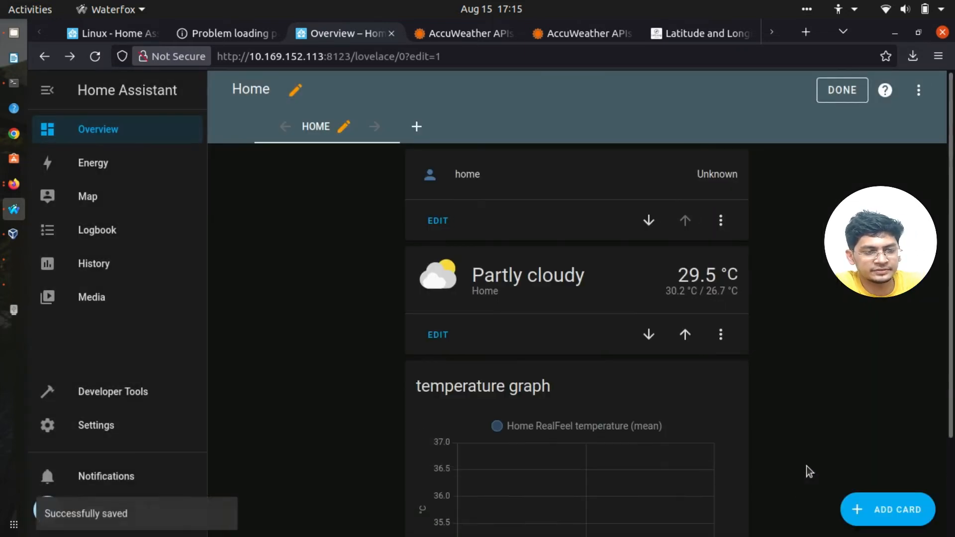
pyautogui.click(844, 99)
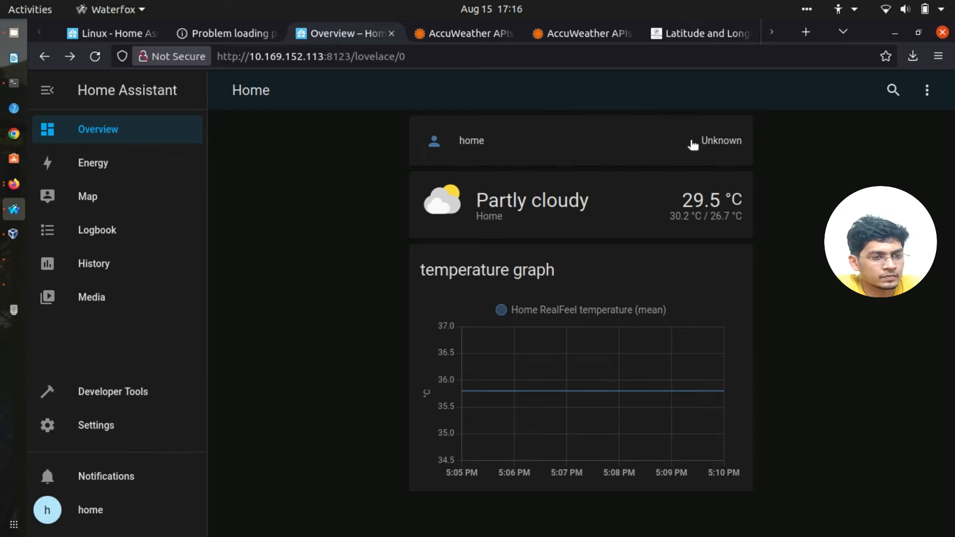
# Step: Reopen the Home dashboard for editing and move the weather card above the home person card
pyautogui.click(928, 91)
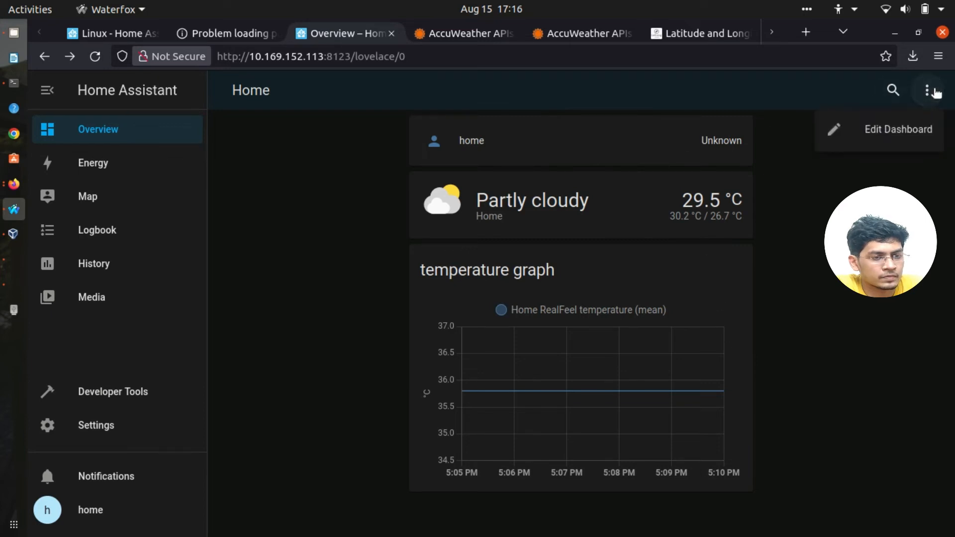
pyautogui.click(920, 131)
pyautogui.scroll(-3, 738, 327)
pyautogui.scroll(3, 738, 326)
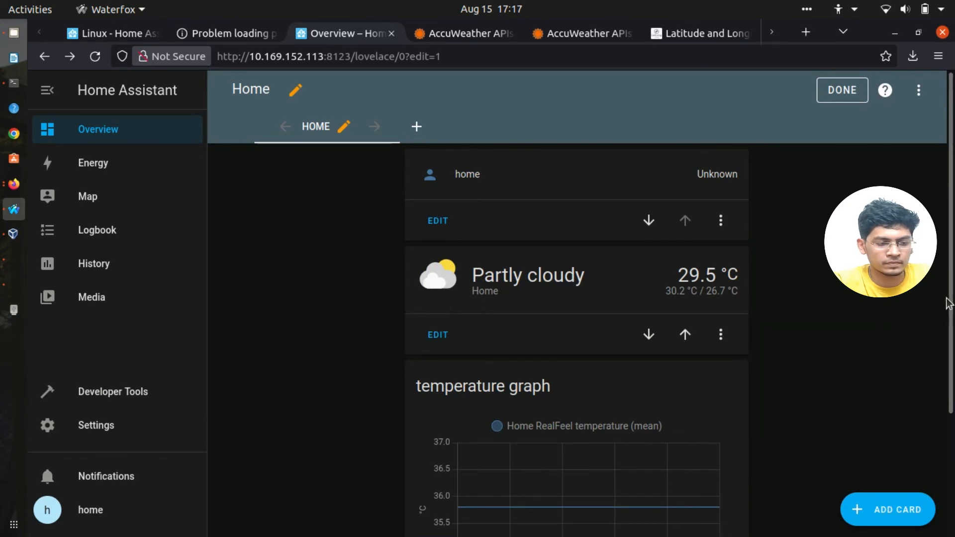
pyautogui.scroll(-1, 735, 300)
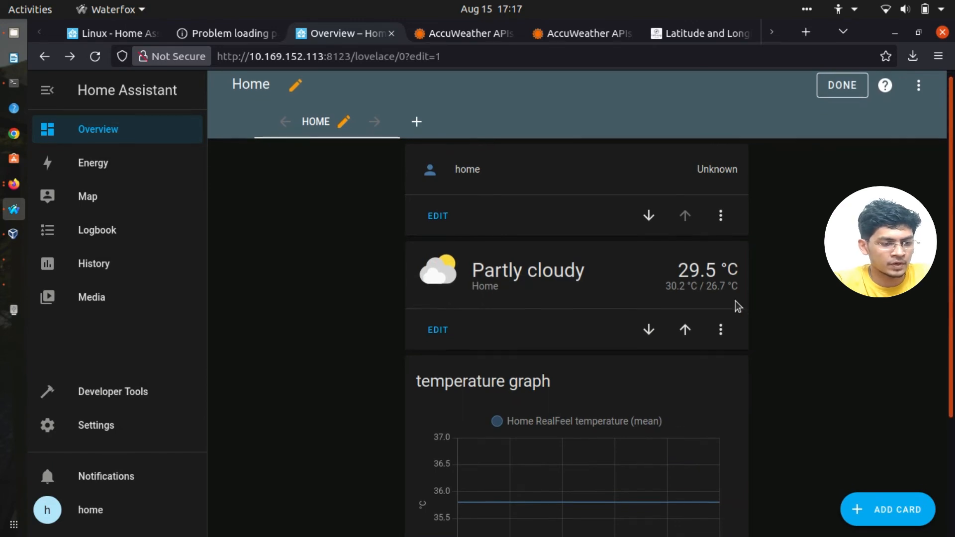
pyautogui.click(685, 331)
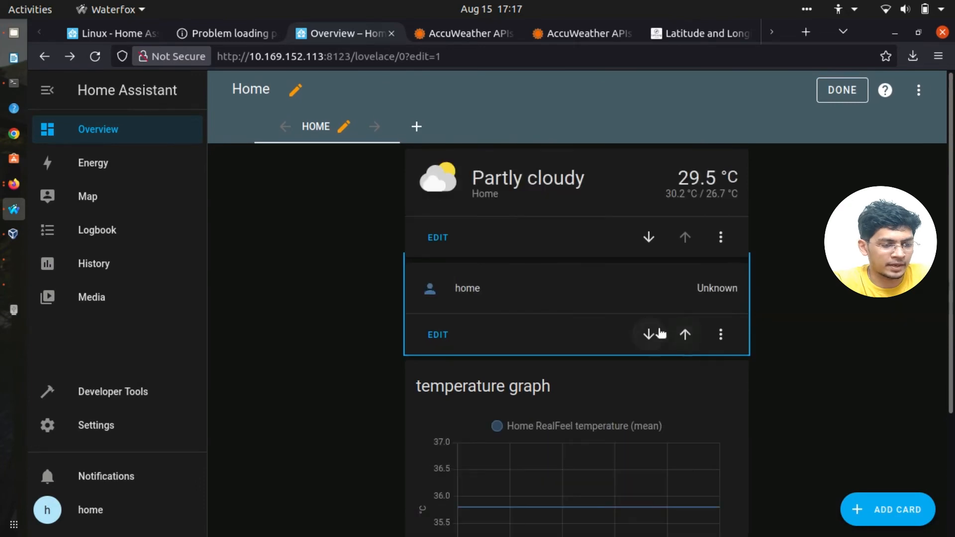
# Step: Move the temperature graph card above the home person card and finish editing the dashboard
pyautogui.scroll(-3, 657, 383)
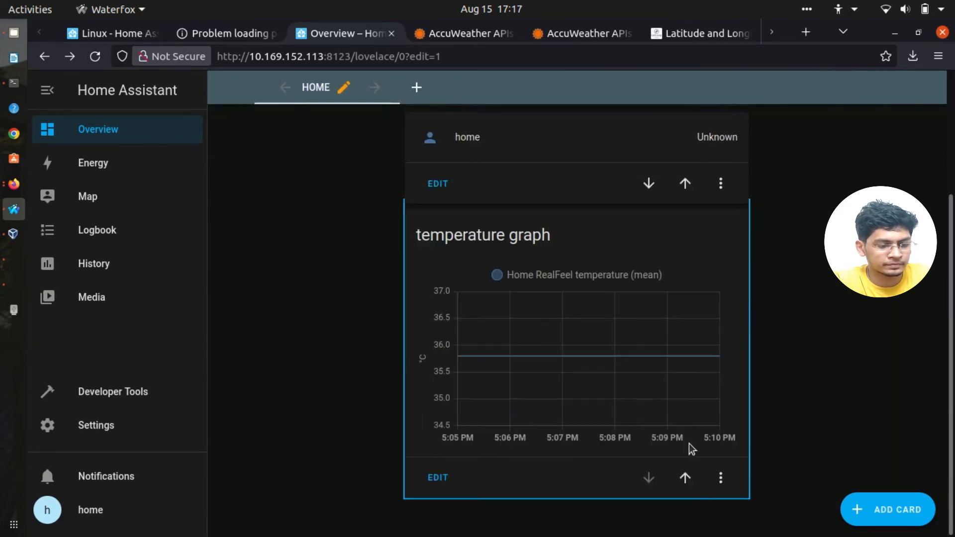
pyautogui.click(683, 483)
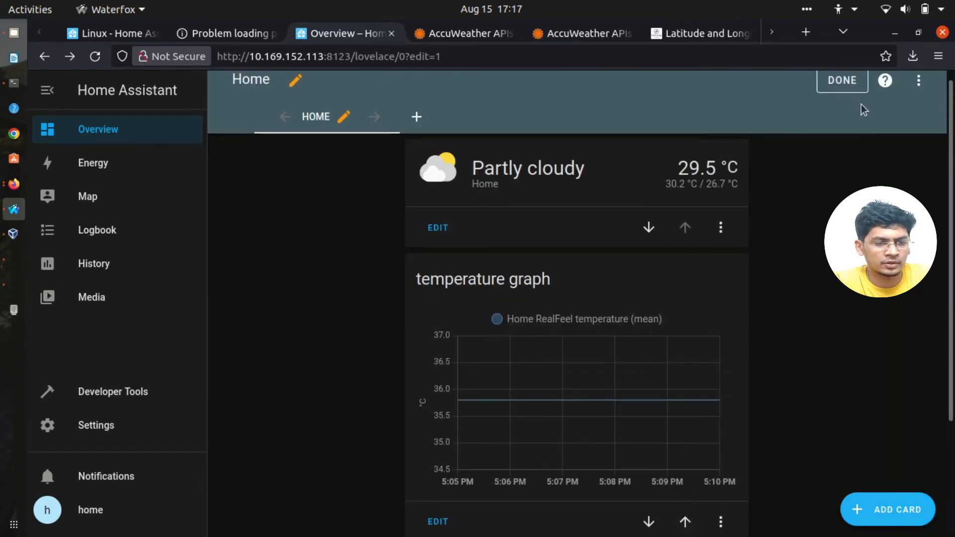
pyautogui.click(843, 81)
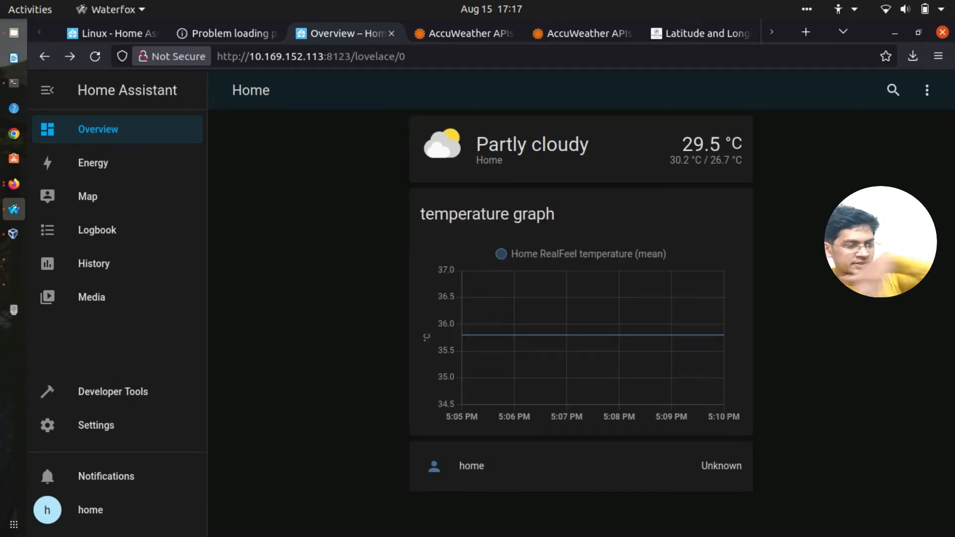
# Step: Edit the dashboard again and start adding an Entities card to the Home view
pyautogui.click(927, 90)
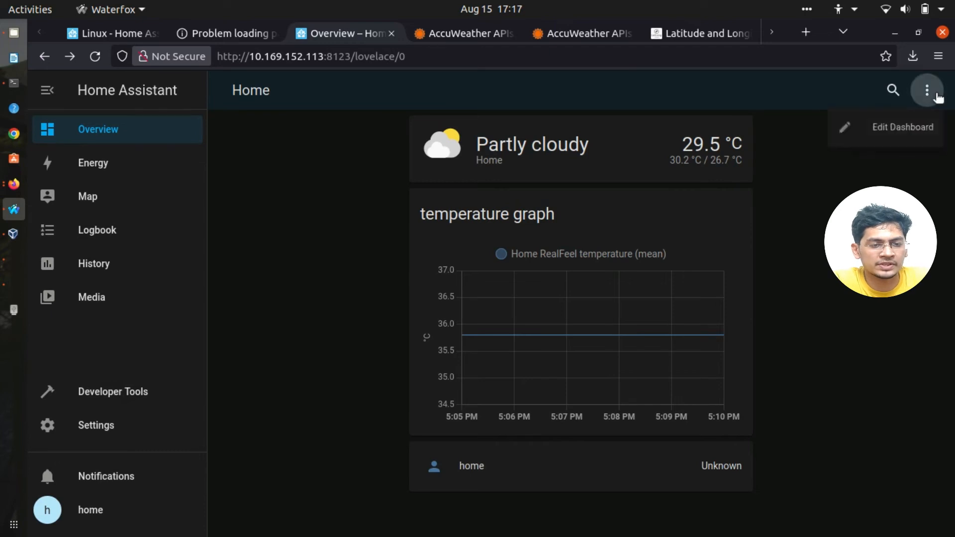
pyautogui.click(908, 124)
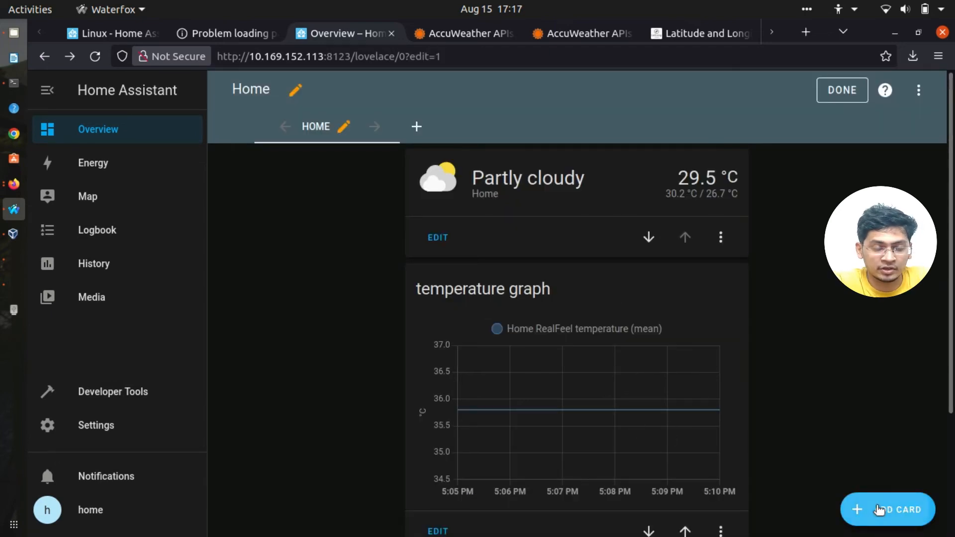
pyautogui.click(898, 511)
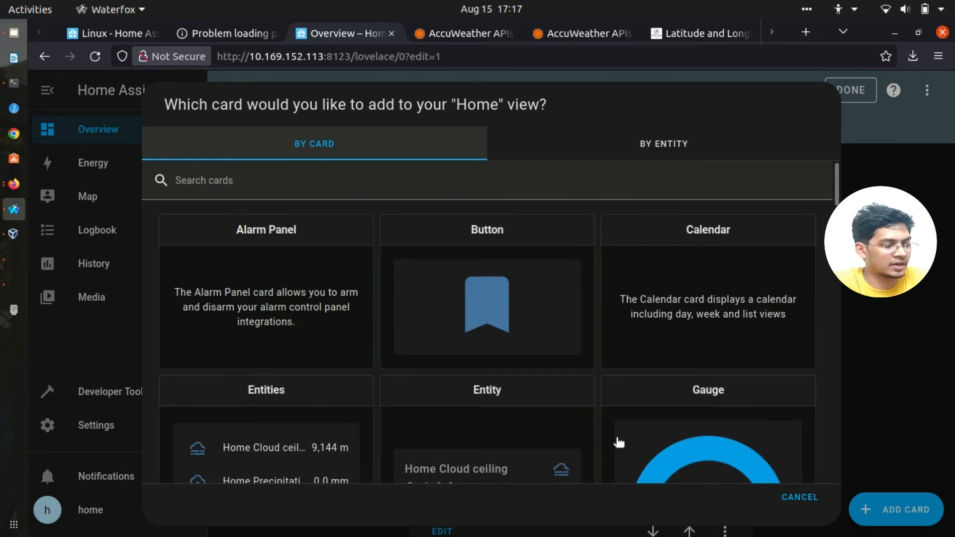
pyautogui.scroll(-3, 619, 442)
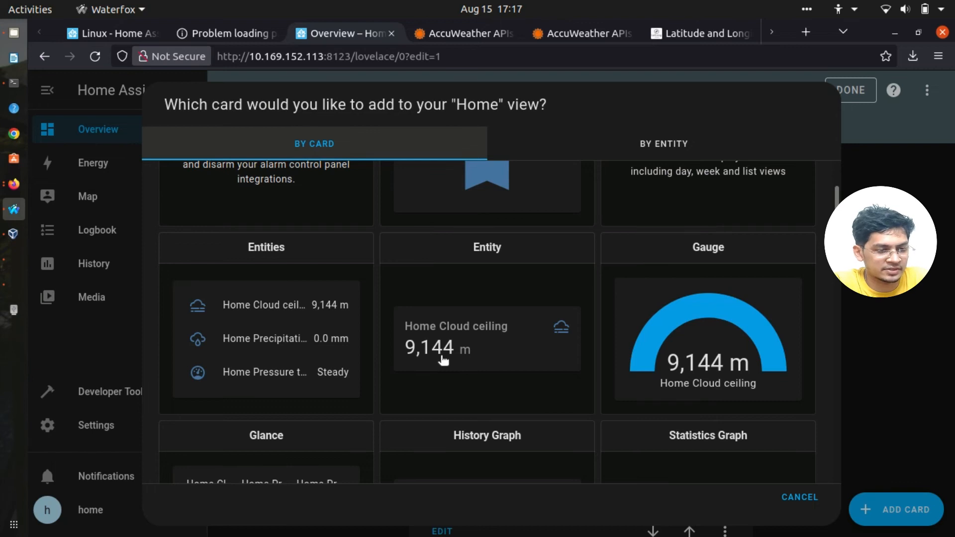
pyautogui.click(321, 363)
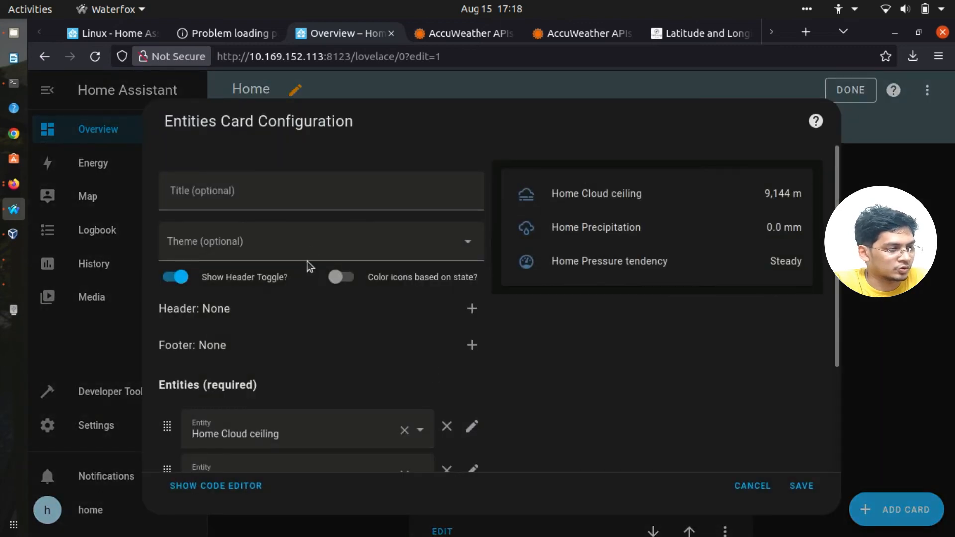
# Step: Title the Entities card "weather report" and enable coloring its icons based on state
pyautogui.click(412, 196)
pyautogui.write('wea')
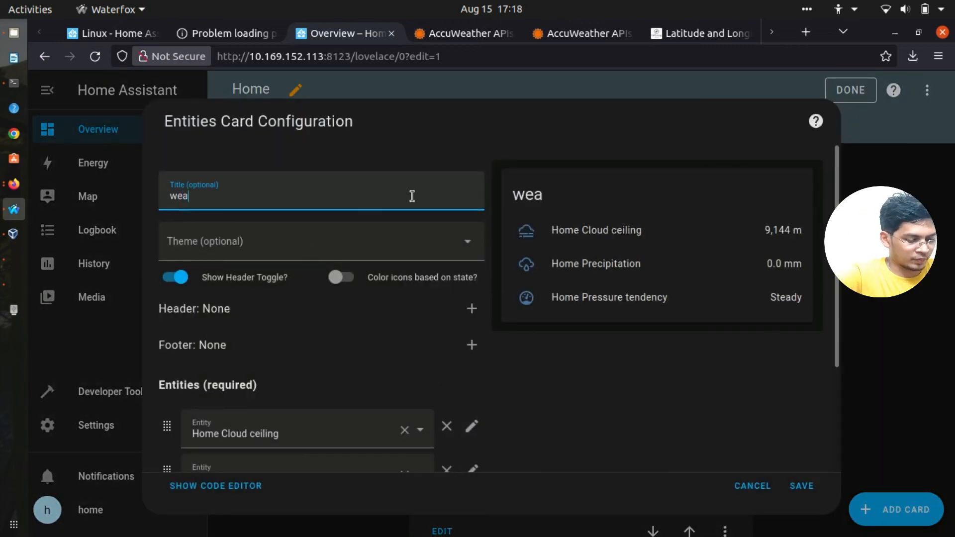
pyautogui.write('ther report')
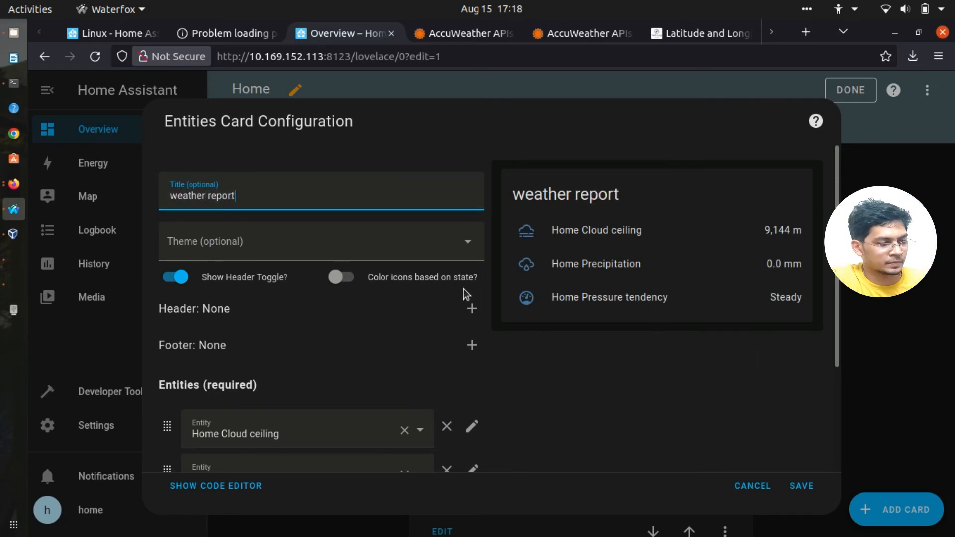
pyautogui.click(338, 278)
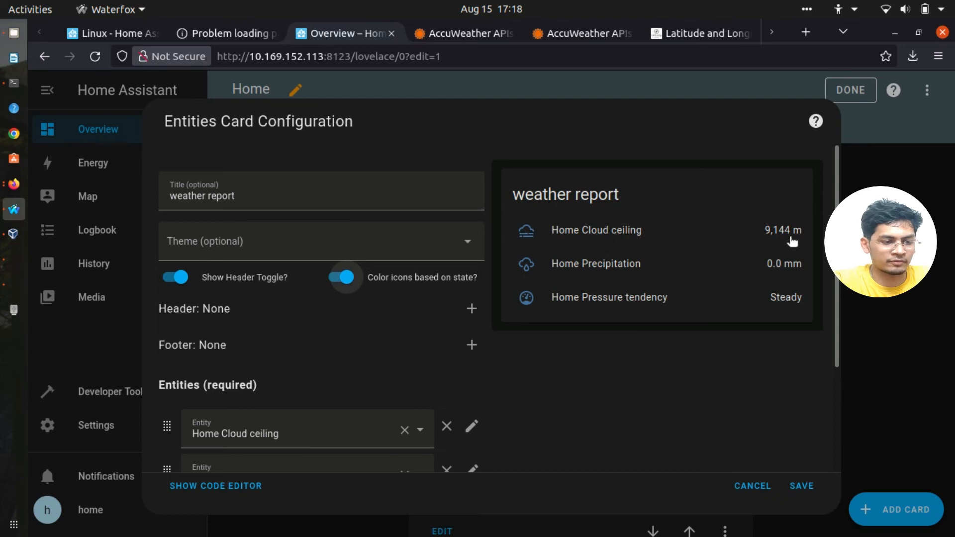
# Step: Add the Home RealFeel temperature sensor to the Entities card's entity list
pyautogui.scroll(-3, 353, 252)
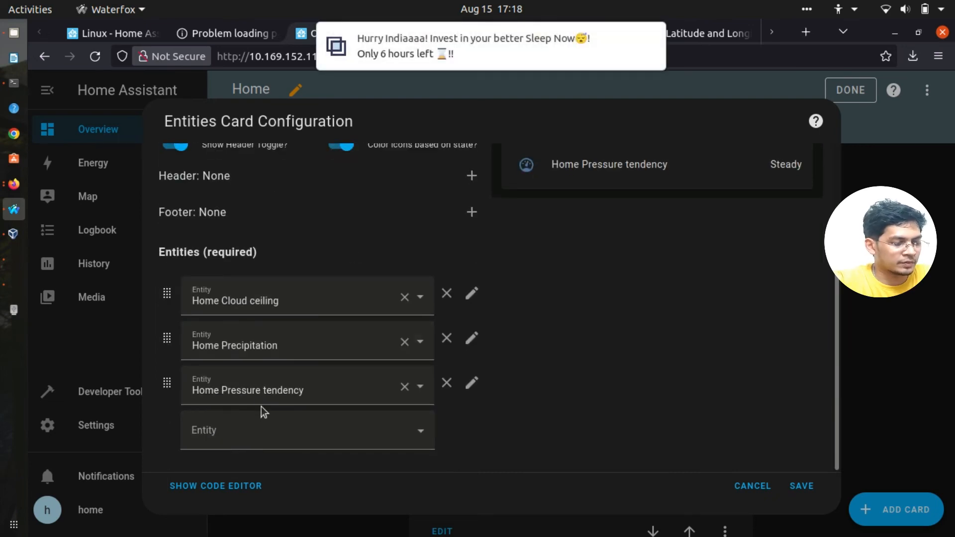
pyautogui.click(260, 431)
pyautogui.scroll(-4, 291, 369)
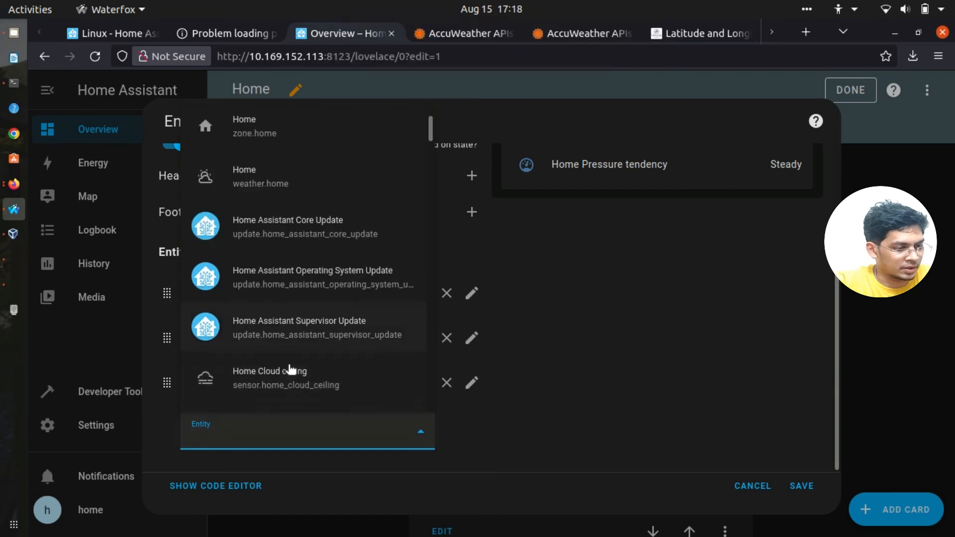
pyautogui.scroll(-6, 291, 368)
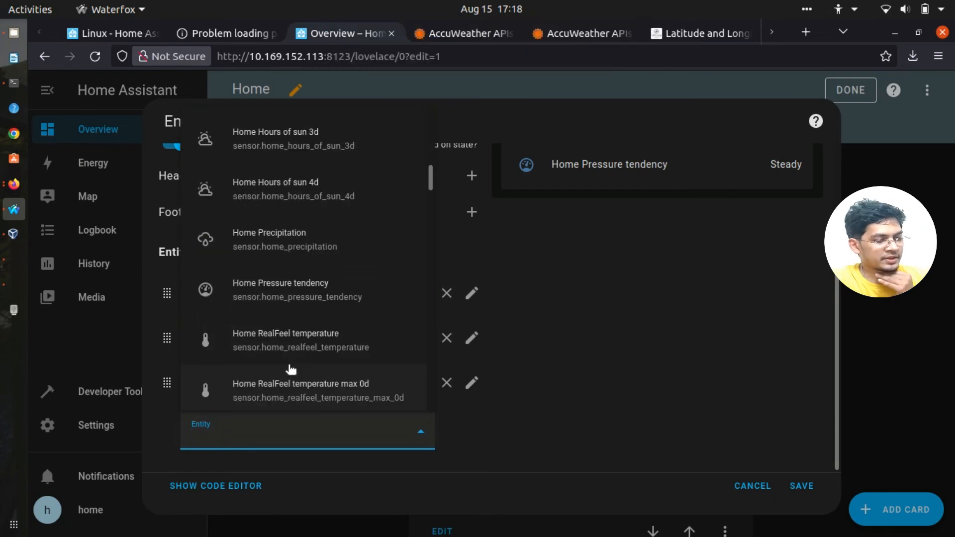
pyautogui.click(289, 359)
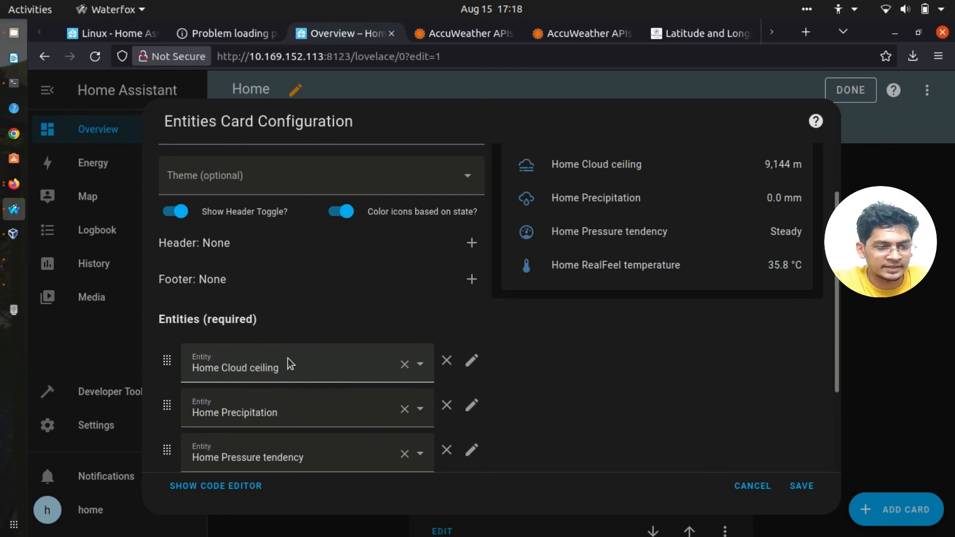
# Step: Add the Home Wind sensor to the Entities card's entity list
pyautogui.scroll(-3, 323, 398)
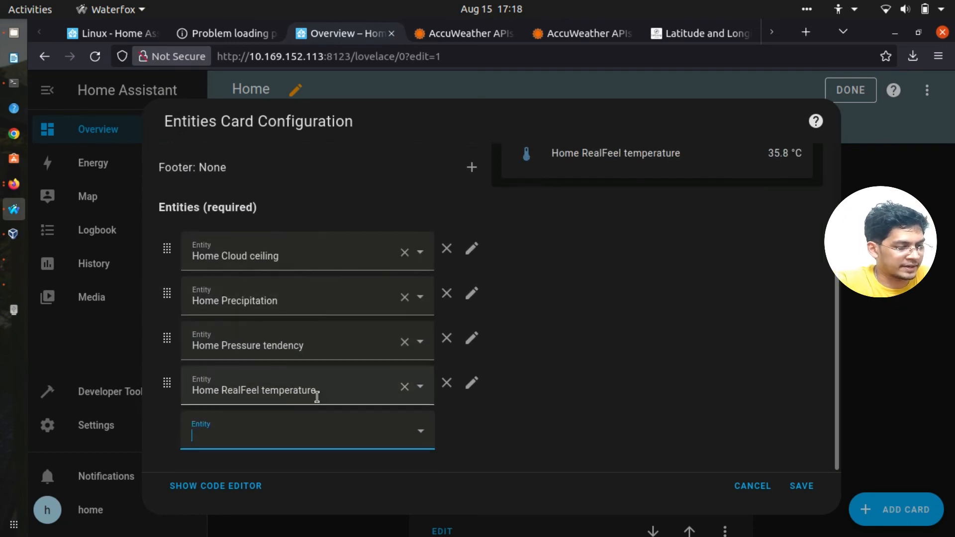
pyautogui.click(302, 431)
pyautogui.scroll(-15, 336, 357)
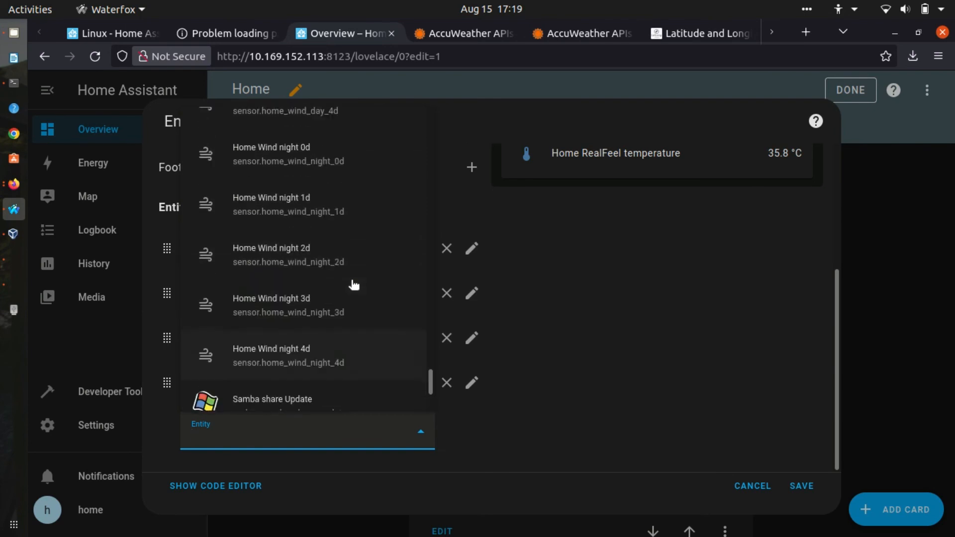
pyautogui.scroll(5, 352, 284)
pyautogui.click(354, 284)
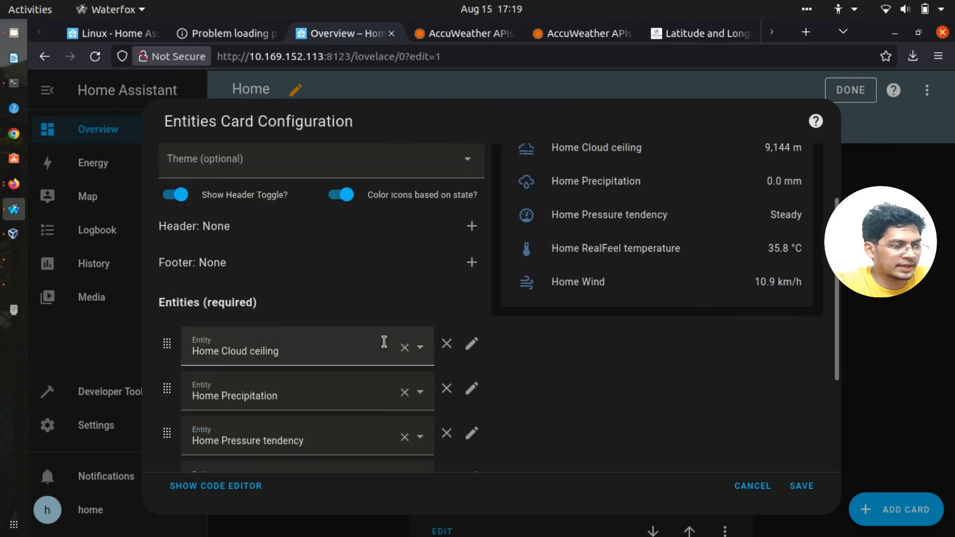
pyautogui.scroll(3, 384, 342)
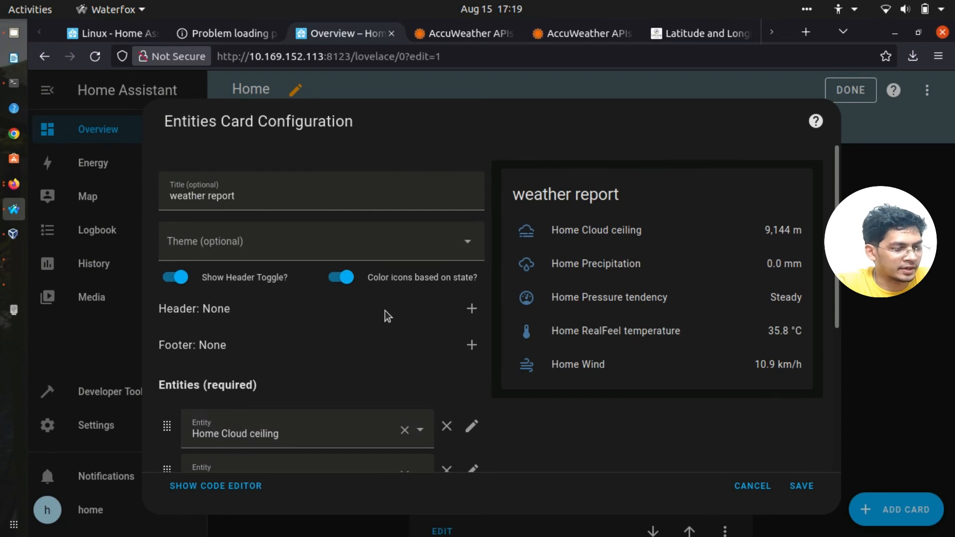
pyautogui.click(470, 309)
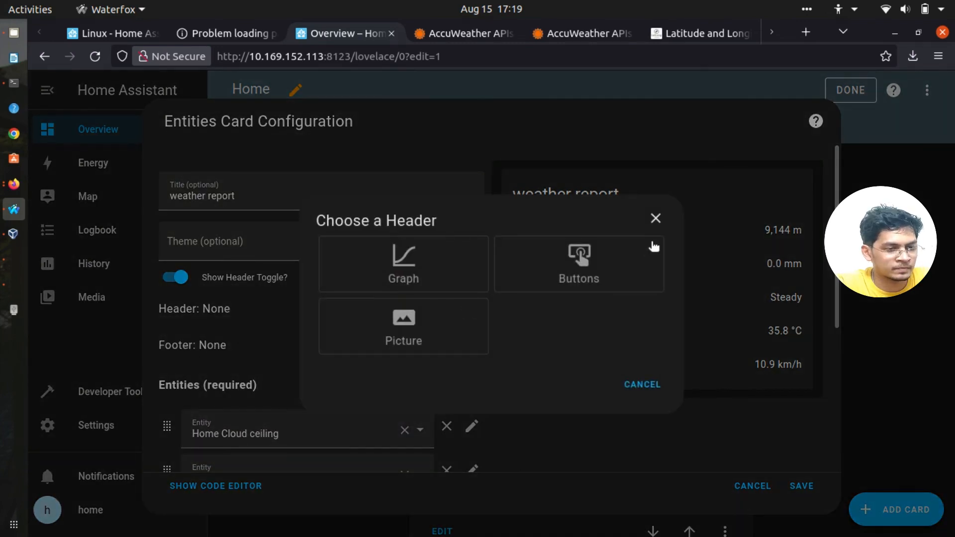
pyautogui.click(656, 224)
# Step: Add a graph footer to the weather report Entities card using the Home Pressure tendency sensor
pyautogui.click(467, 345)
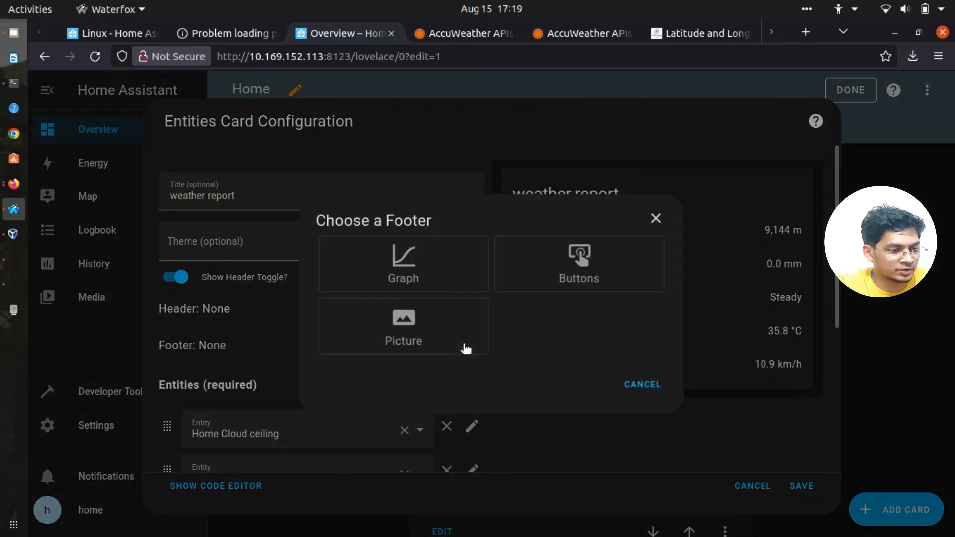
pyautogui.click(459, 279)
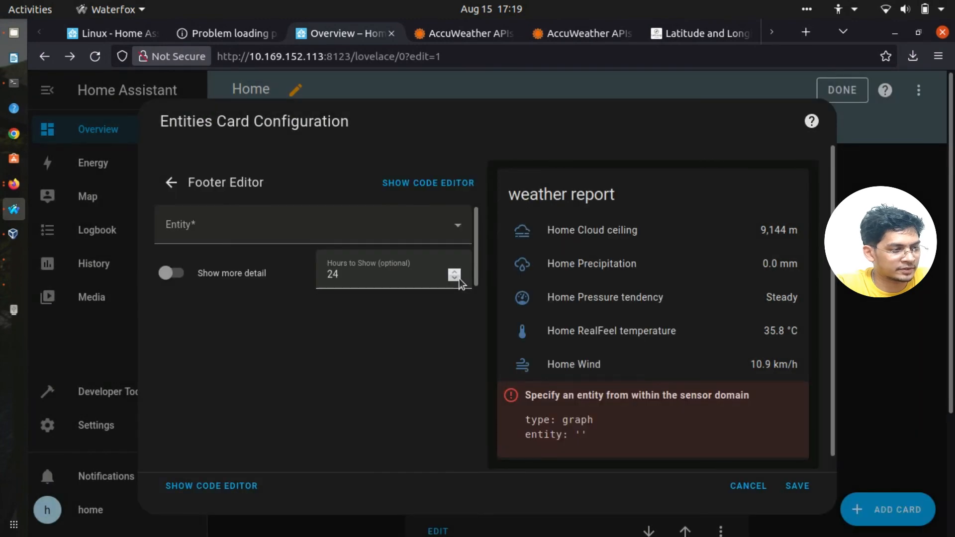
pyautogui.click(317, 219)
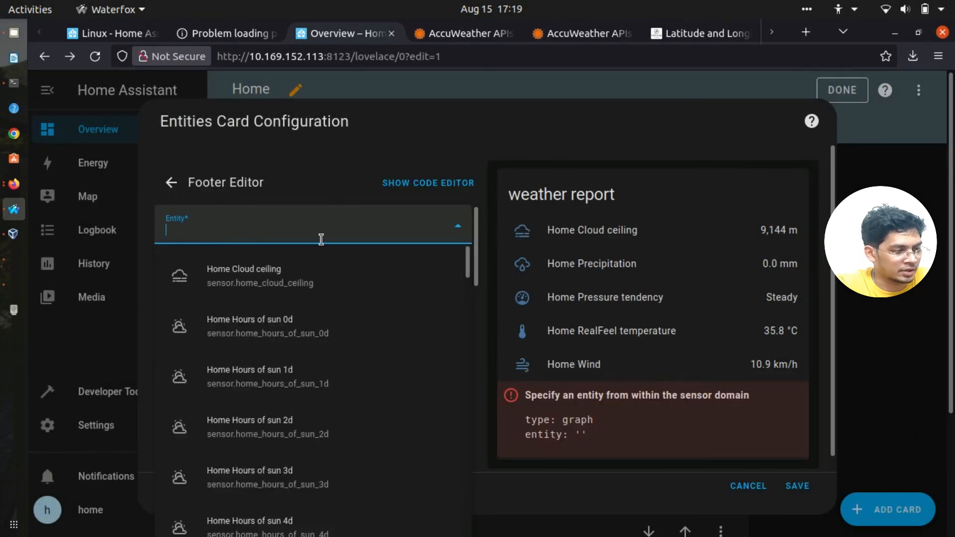
pyautogui.scroll(-6, 340, 393)
pyautogui.scroll(1, 339, 393)
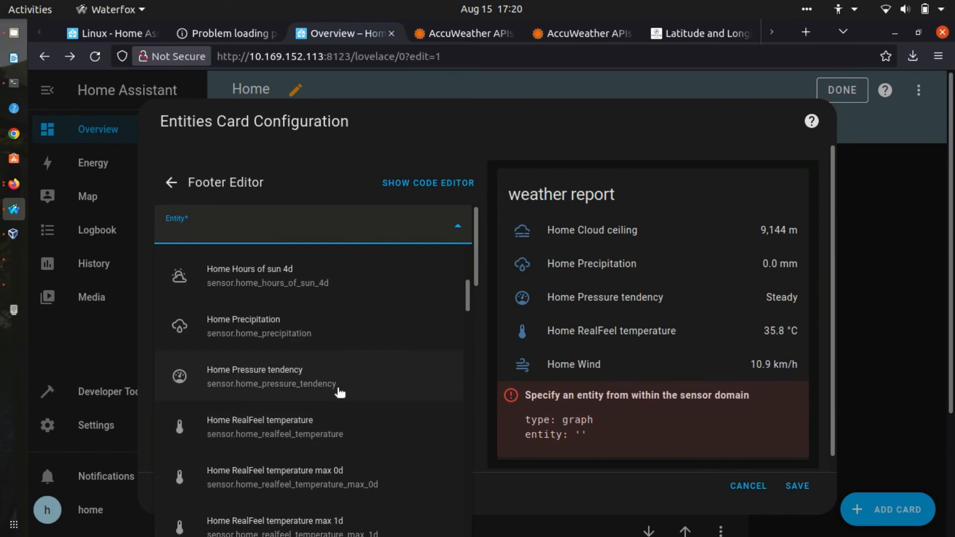
pyautogui.click(340, 392)
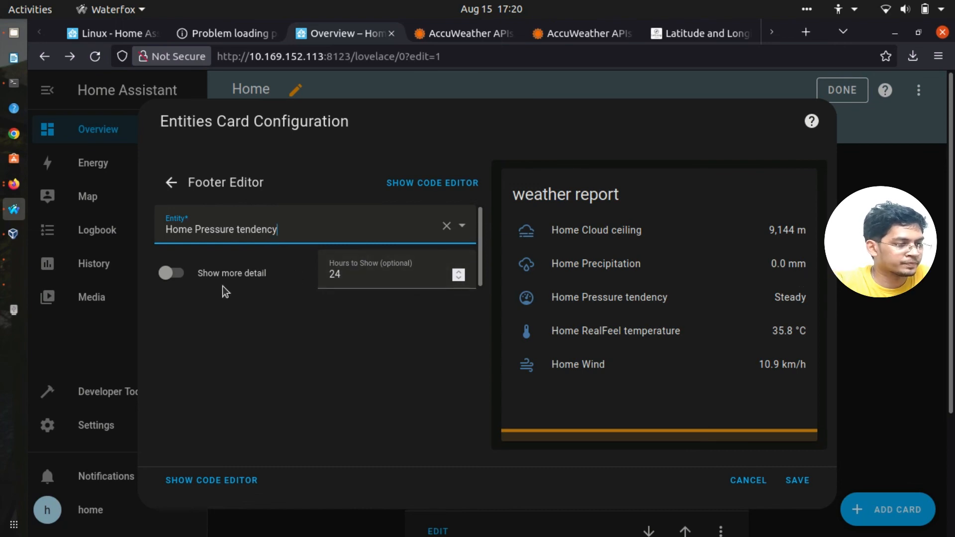
# Step: Show more detail in the footer graph and save the weather report card, finishing the dashboard edit
pyautogui.click(179, 273)
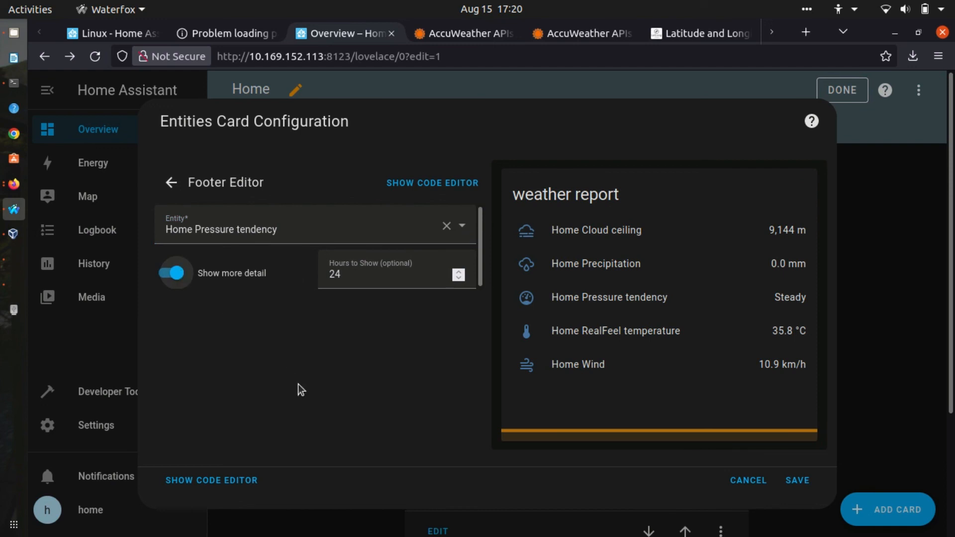
pyautogui.click(797, 480)
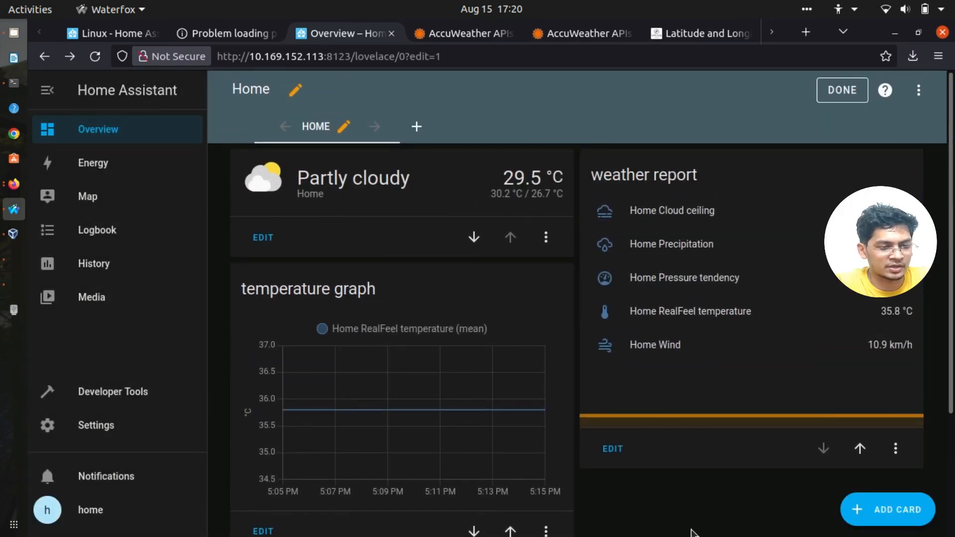
pyautogui.click(829, 89)
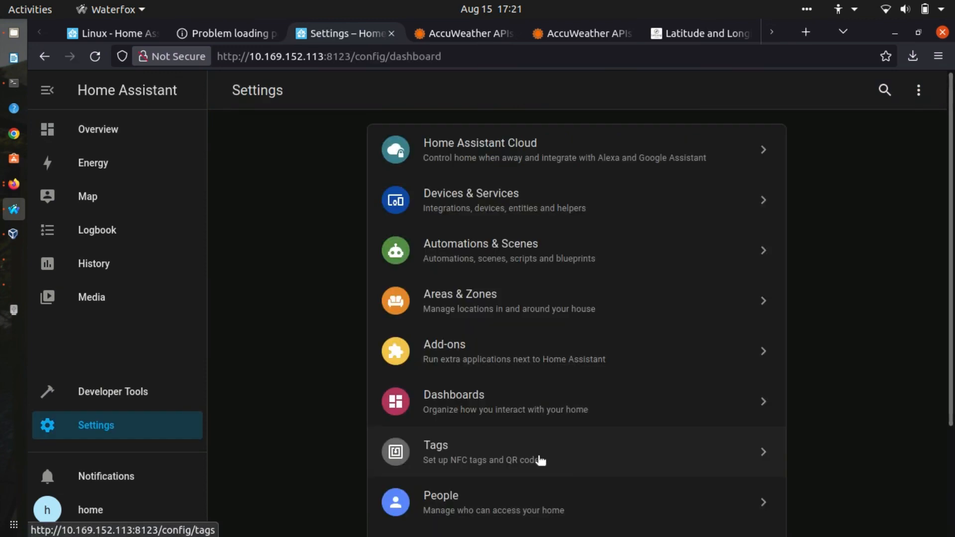
# Step: Start setting up a new integration in Devices & Services and search the available integrations for "wea"
pyautogui.click(448, 204)
pyautogui.click(852, 503)
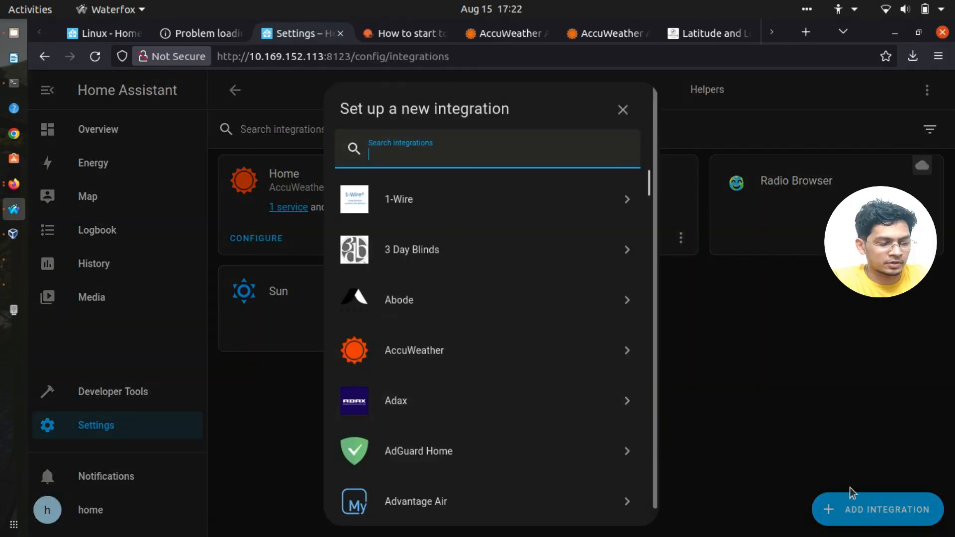
pyautogui.write('wea')
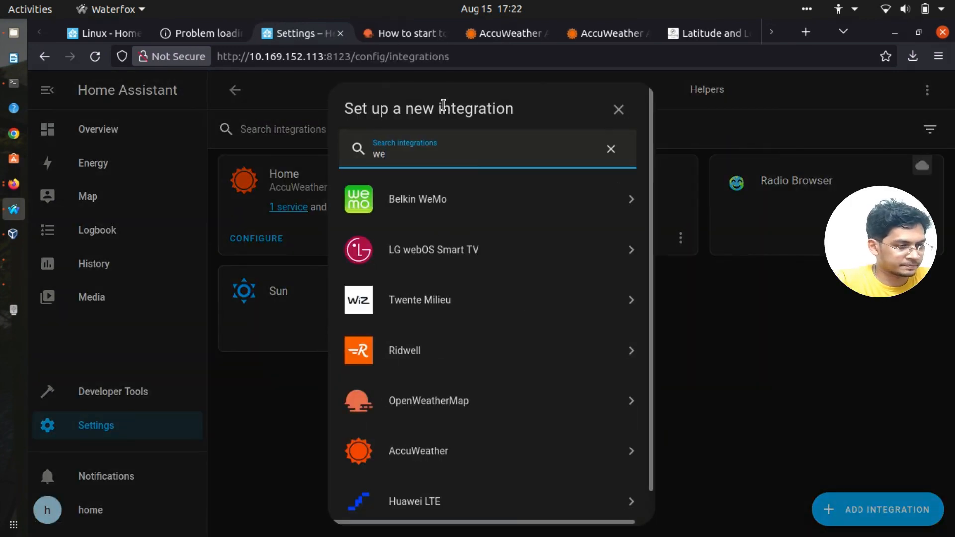